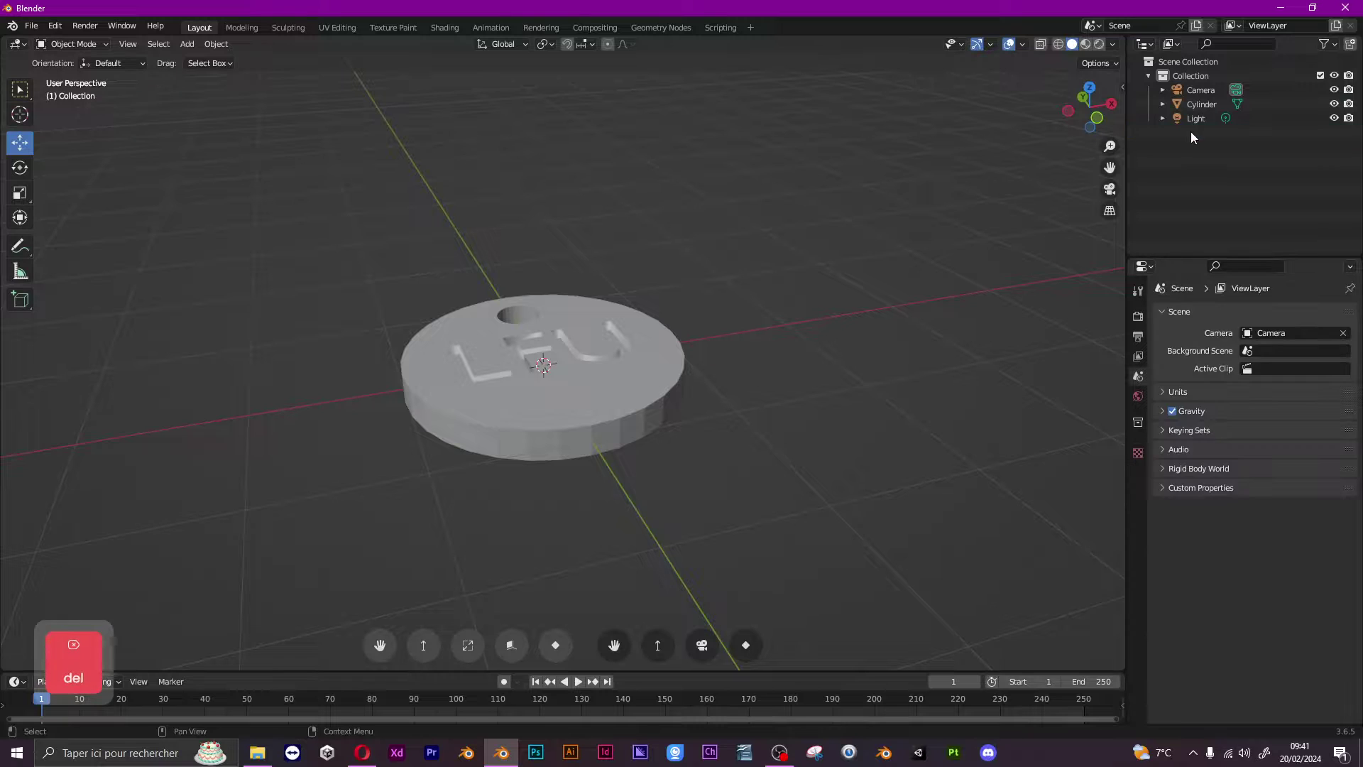
Add a cylinder mesh to the empty scene at the world origin.
middle_click_drag(816, 284, 496, 303)
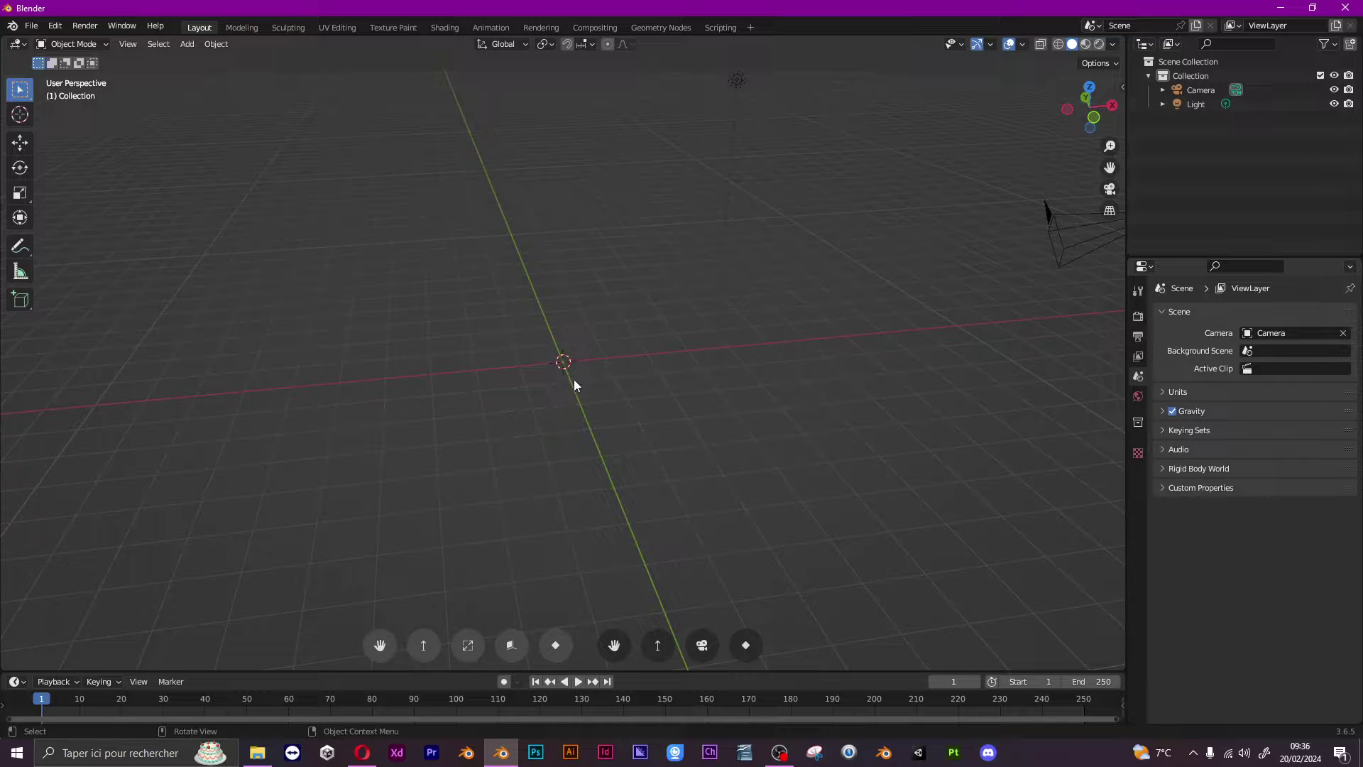
key("shift+a")
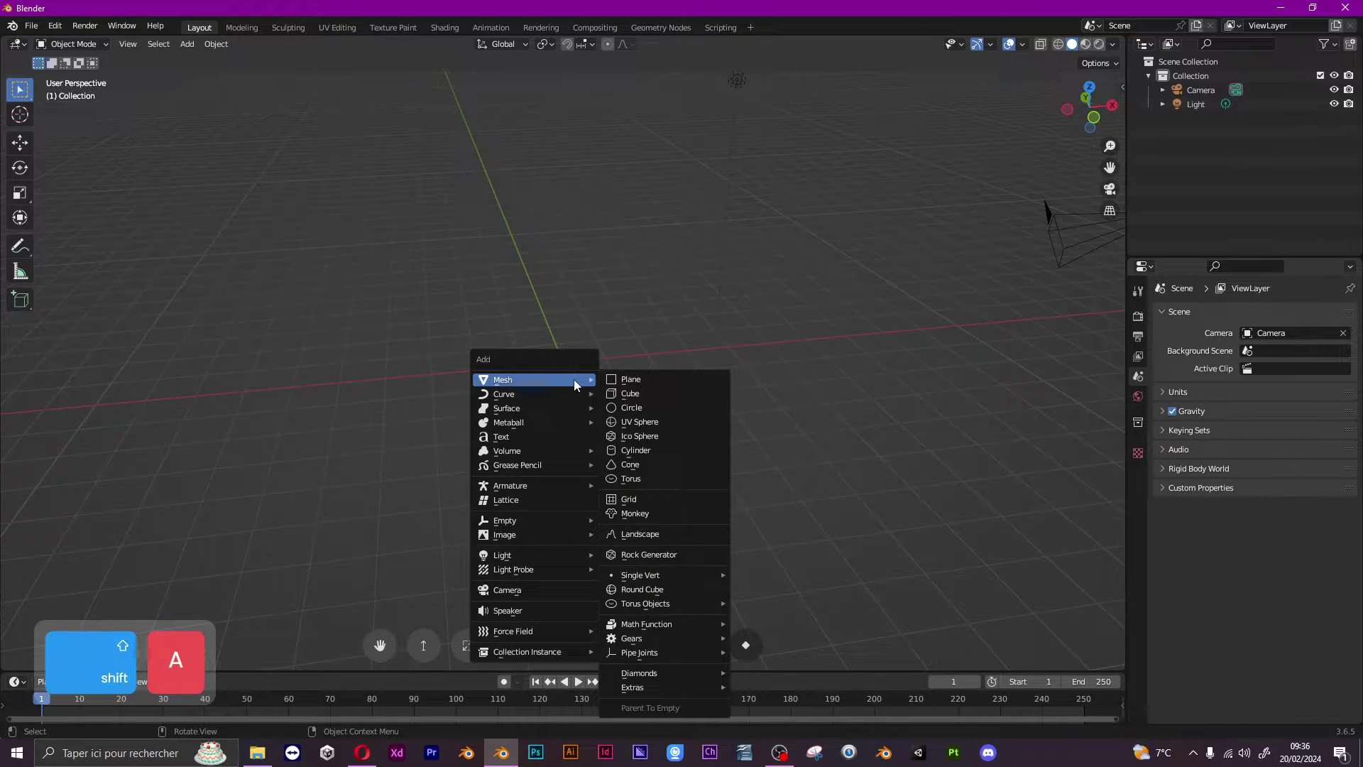
left_click(190, 44)
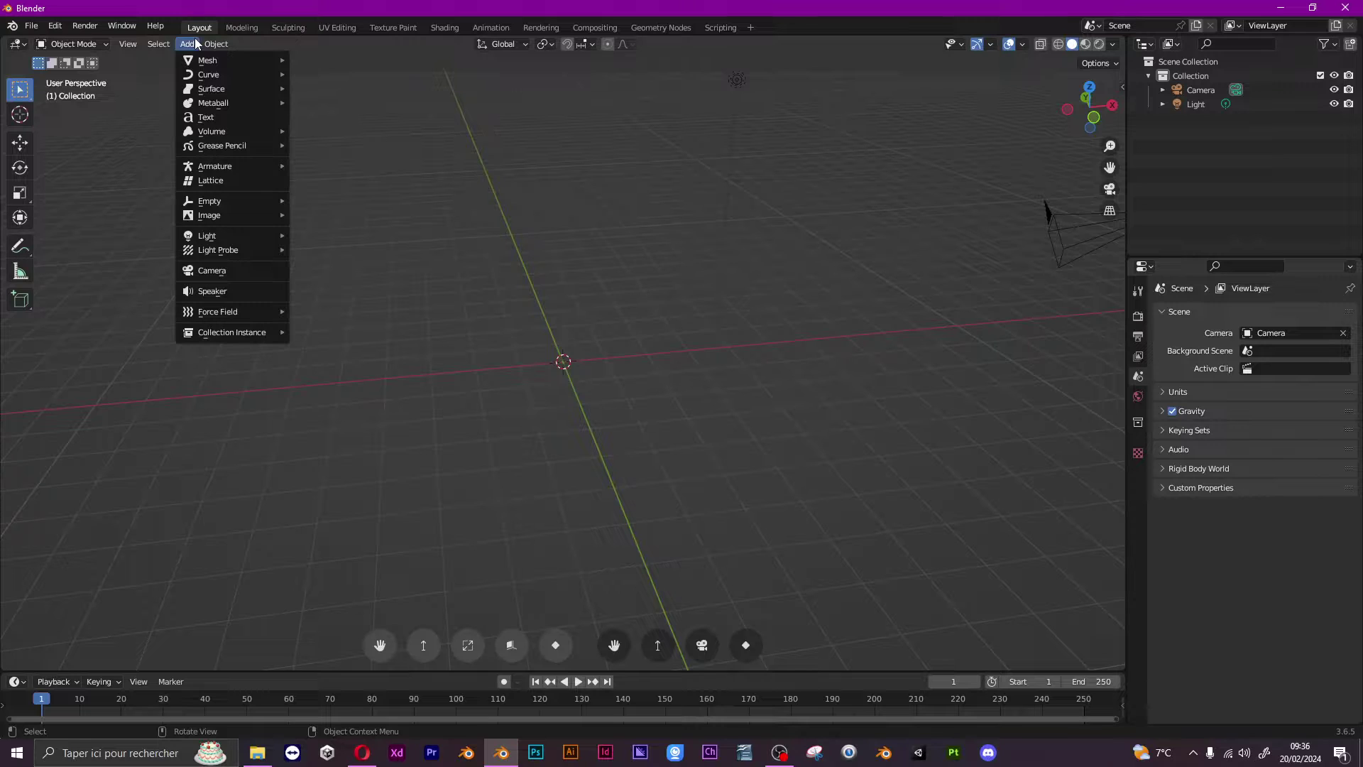
mouse_move(196, 58)
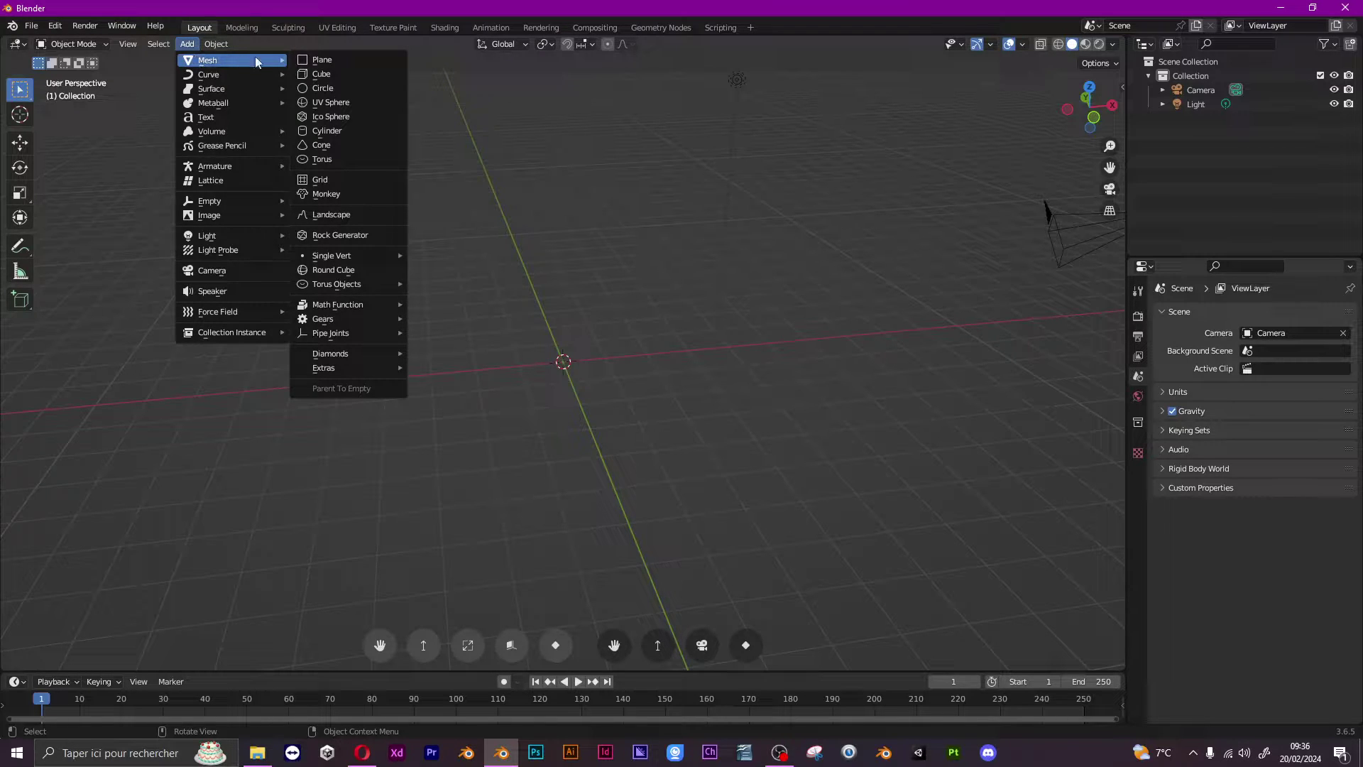
left_click(364, 130)
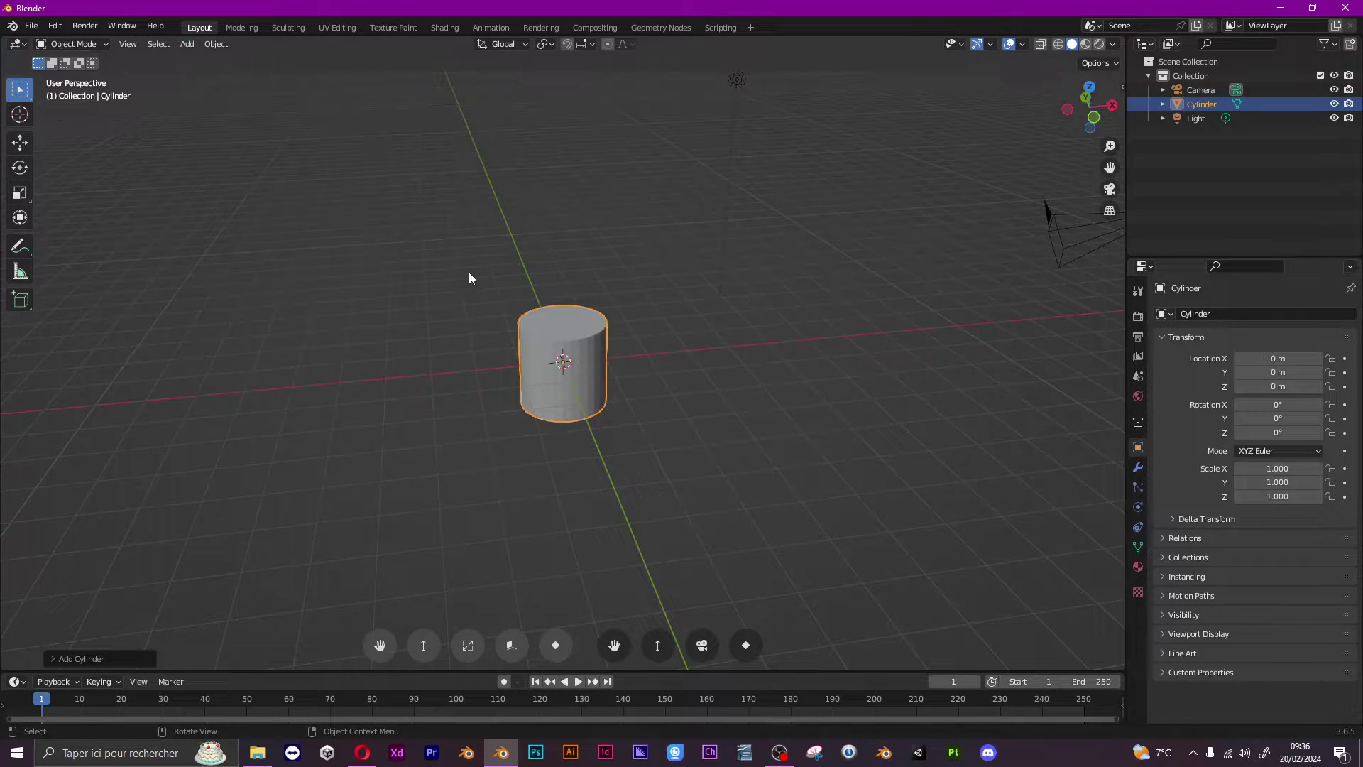
Flatten the cylinder into a thin disc by scaling all its geometry along Z in Edit Mode, and return to Object Mode.
middle_click_drag(644, 363, 794, 350)
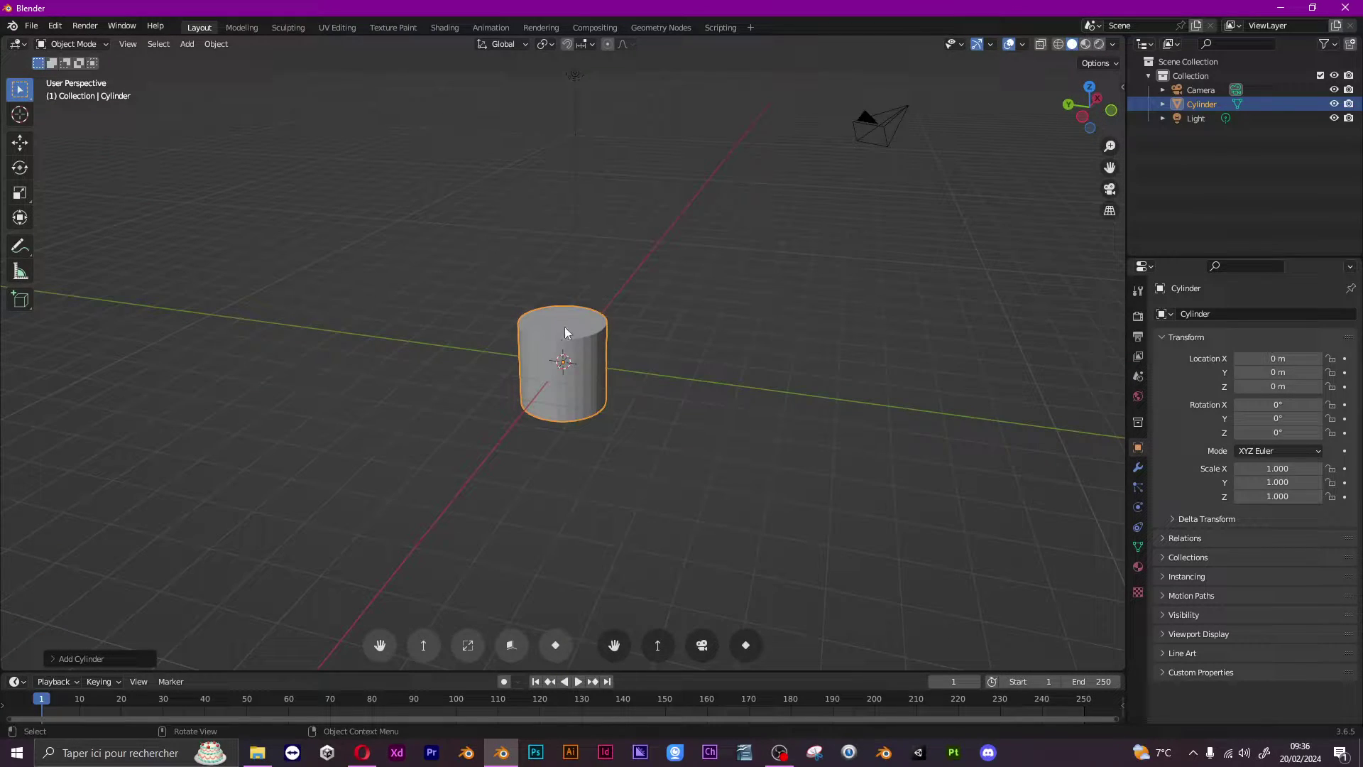
scroll(564, 322, "up", 4)
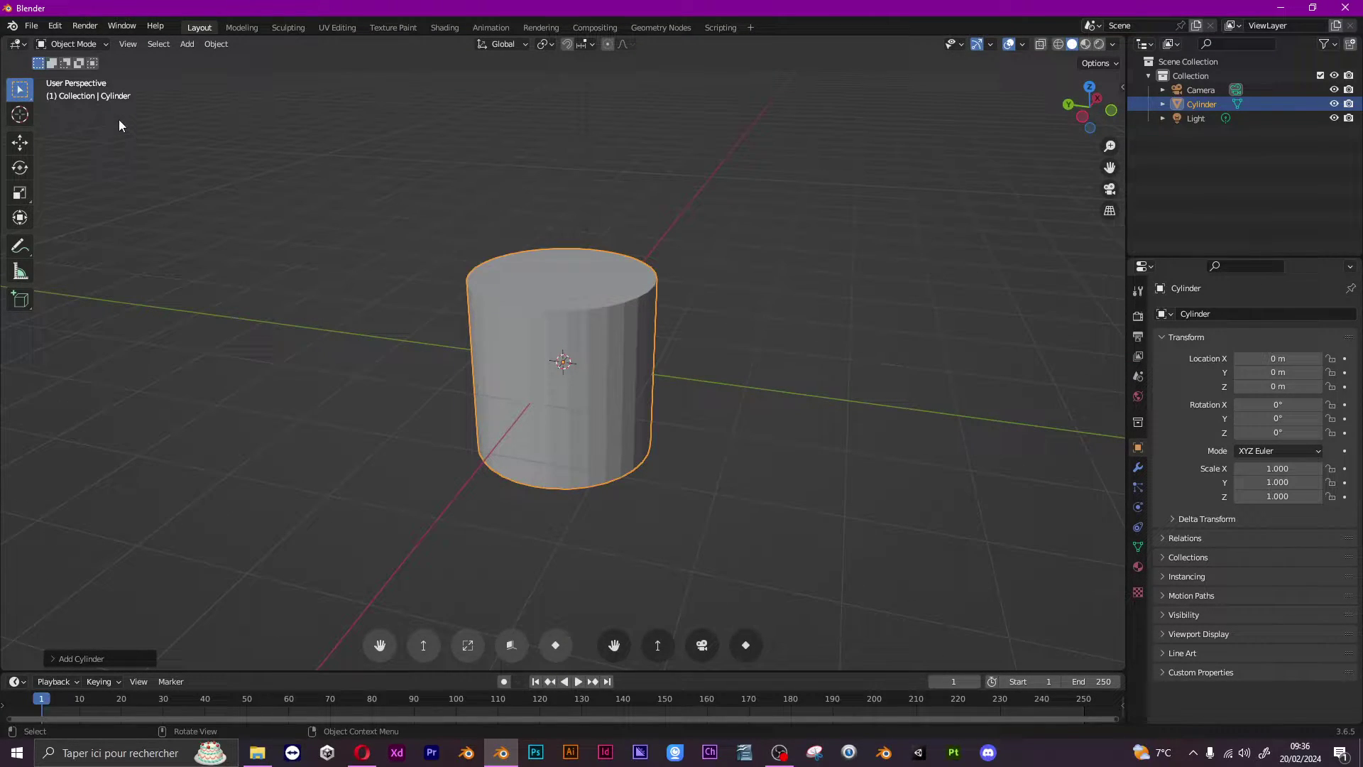
left_click(69, 44)
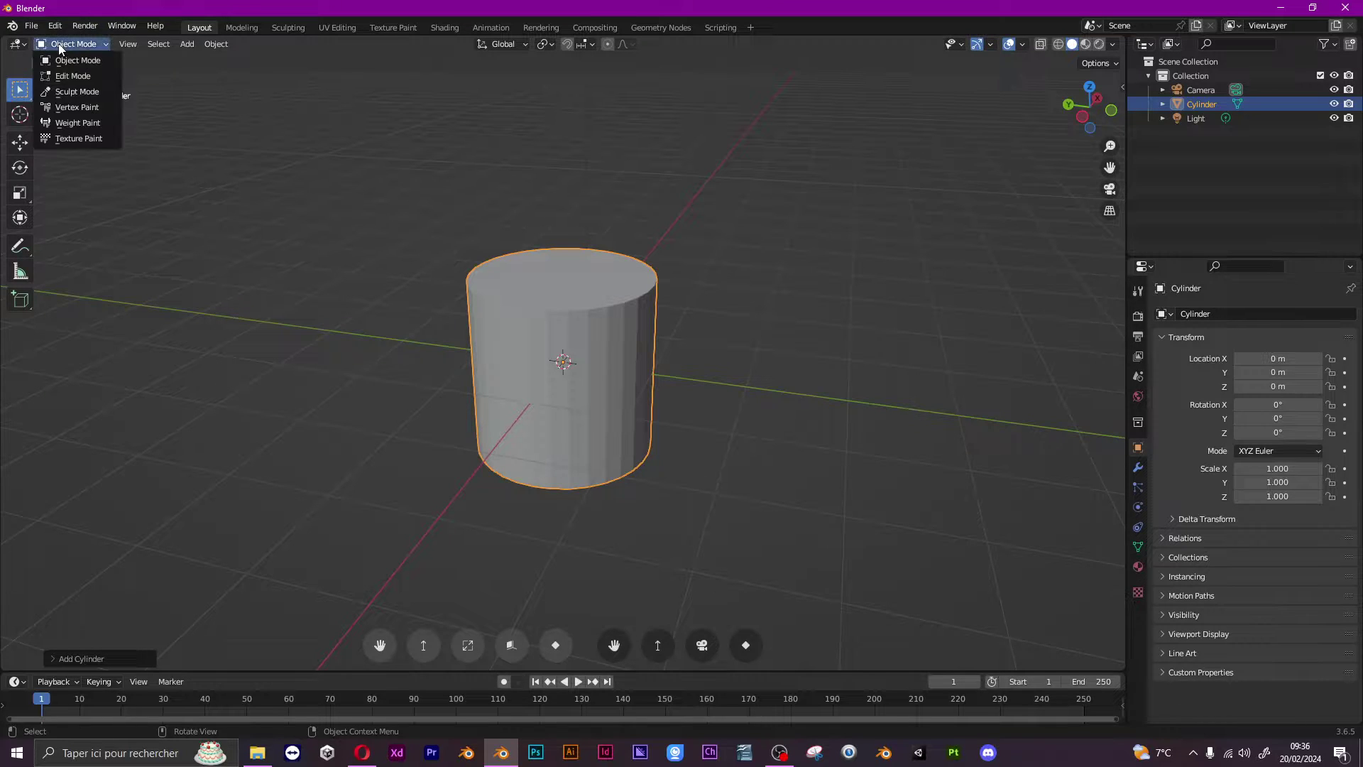
left_click(71, 78)
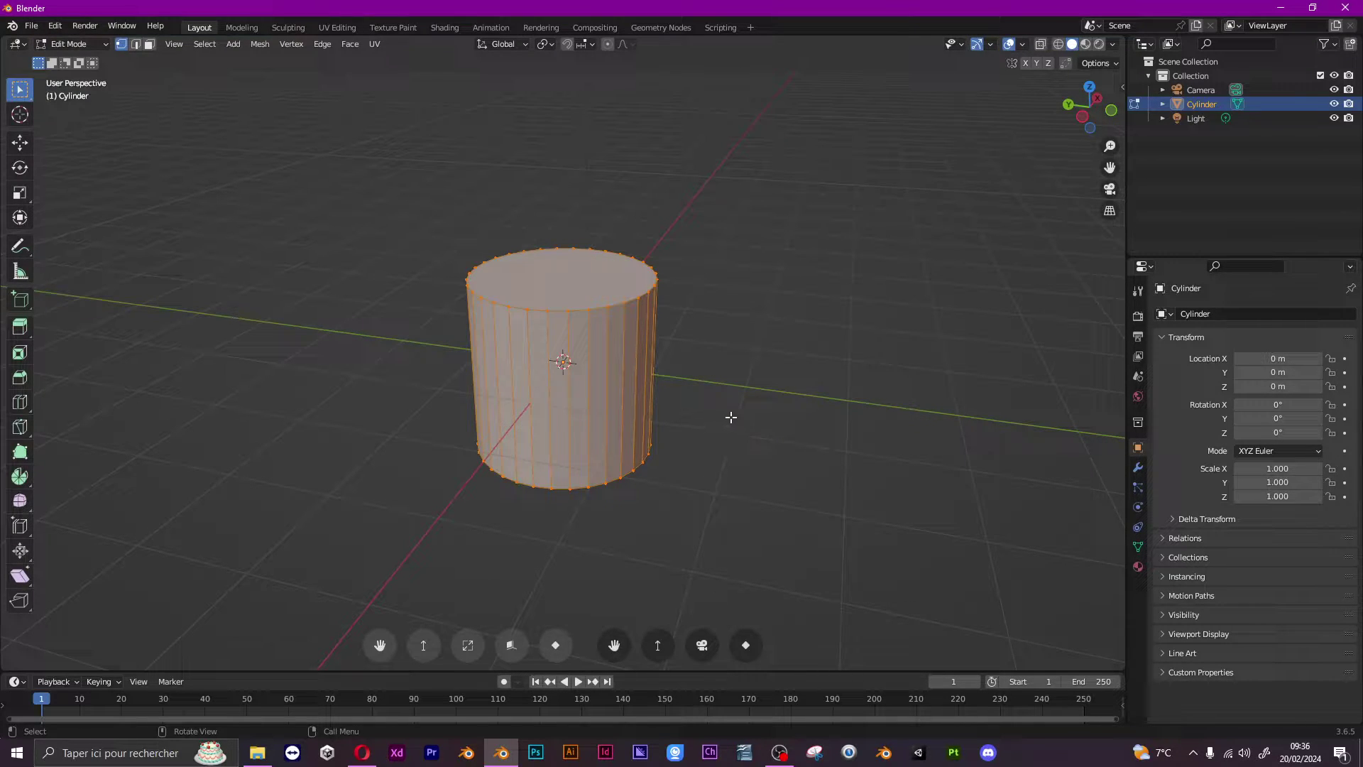
key("a")
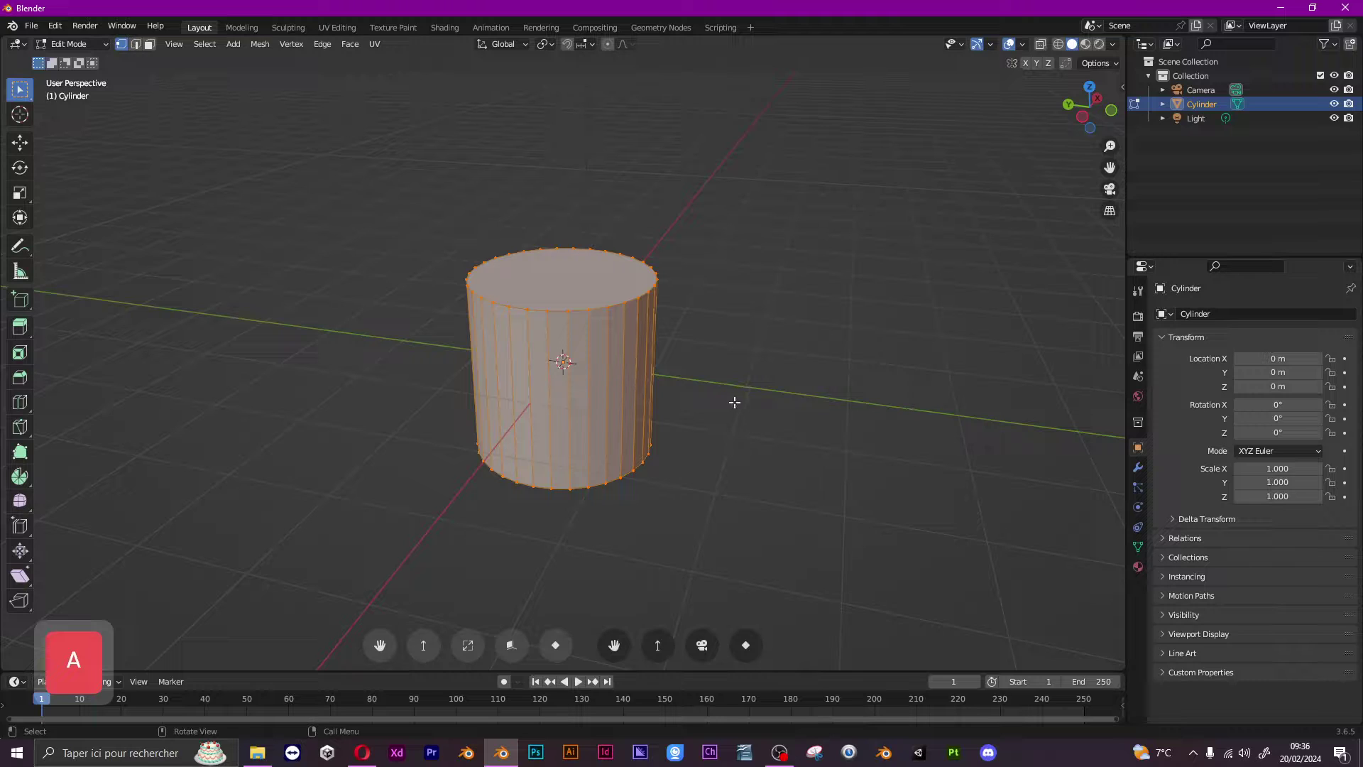
key("s")
key("z")
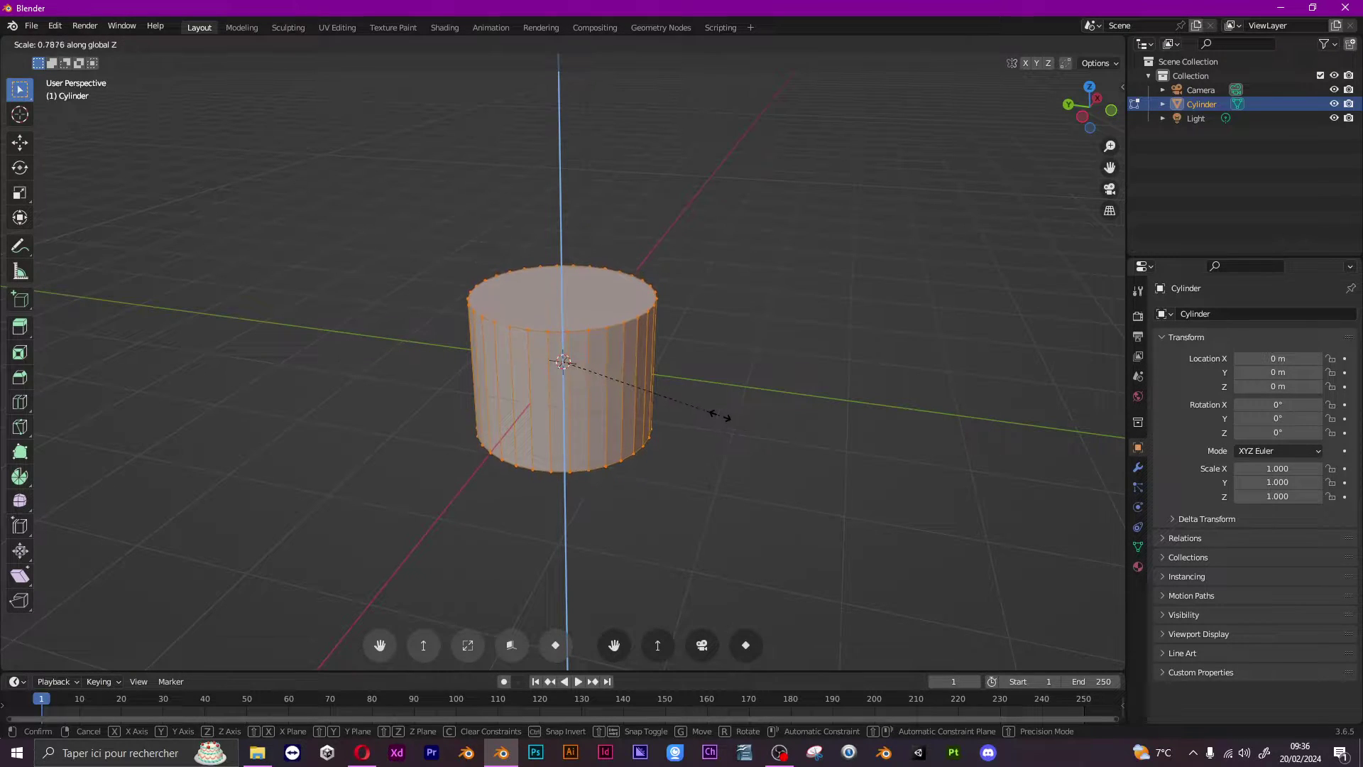
left_click(654, 381)
middle_click_drag(655, 380, 576, 400)
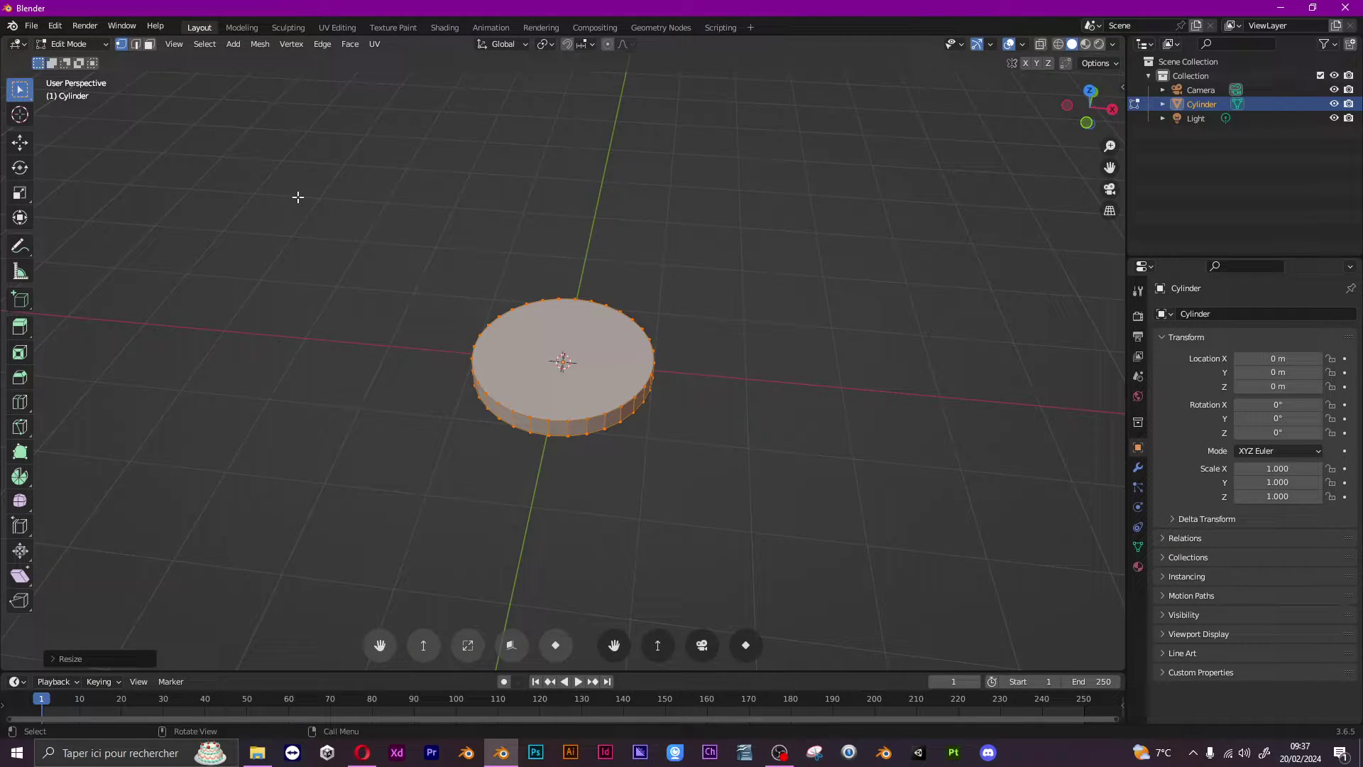
key("Tab")
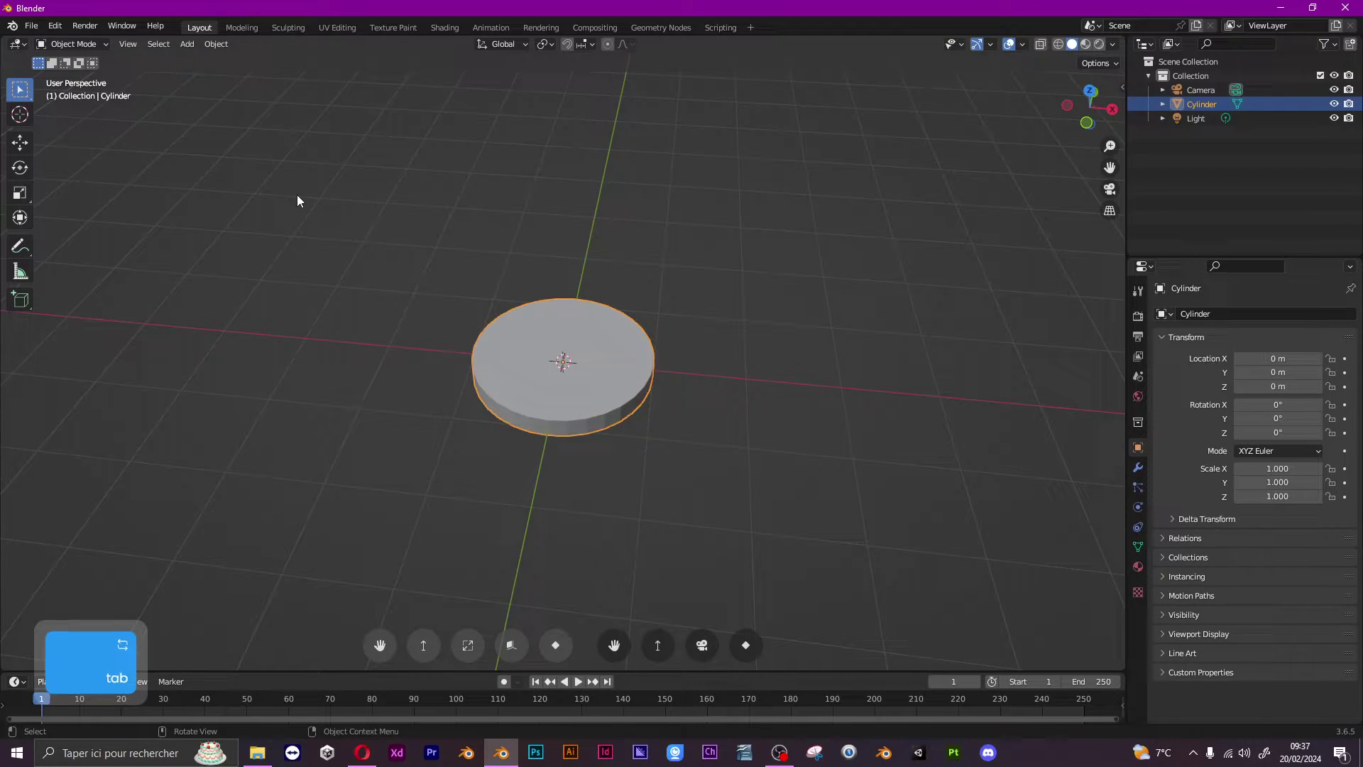
left_click(102, 45)
left_click(102, 45)
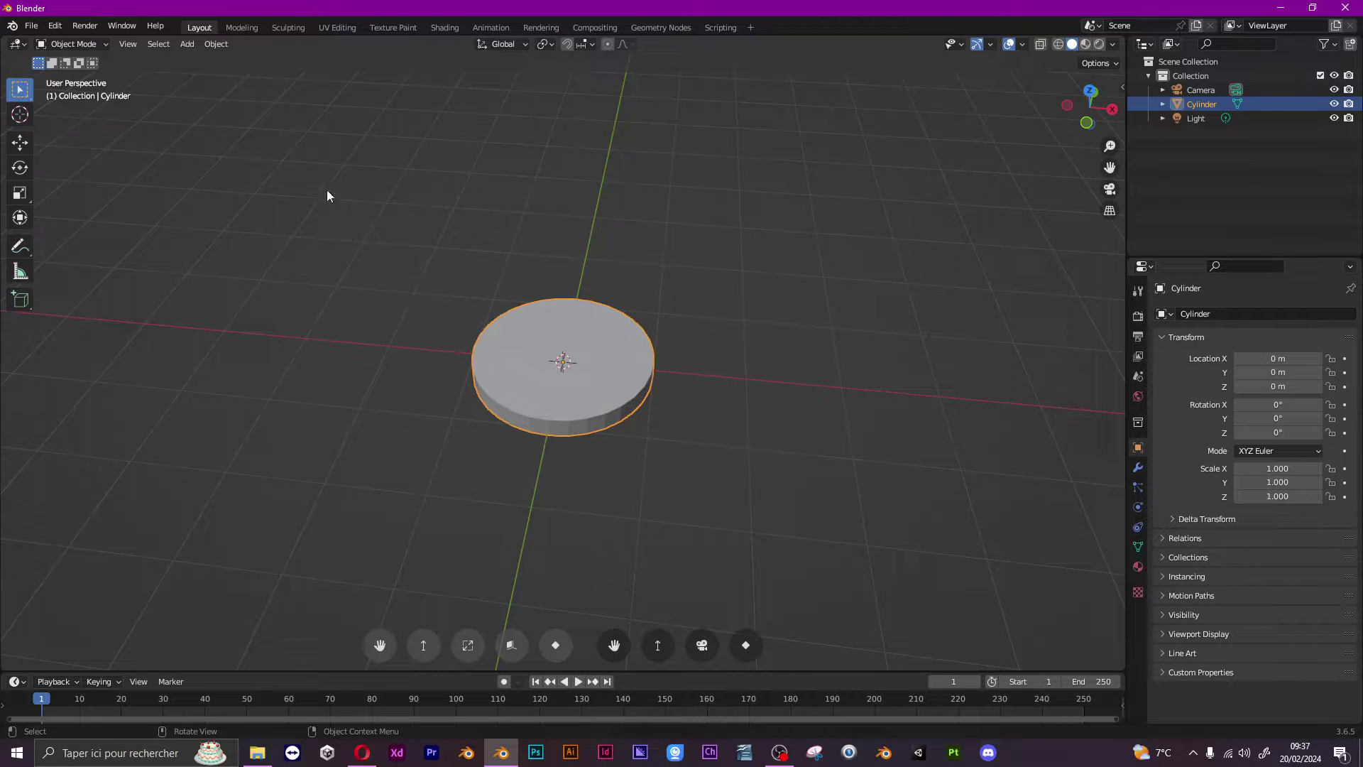
Add a text object and move it over the disc to about X -0.96 m, Y -0.23 m.
key("shift+a")
mouse_move(440, 332)
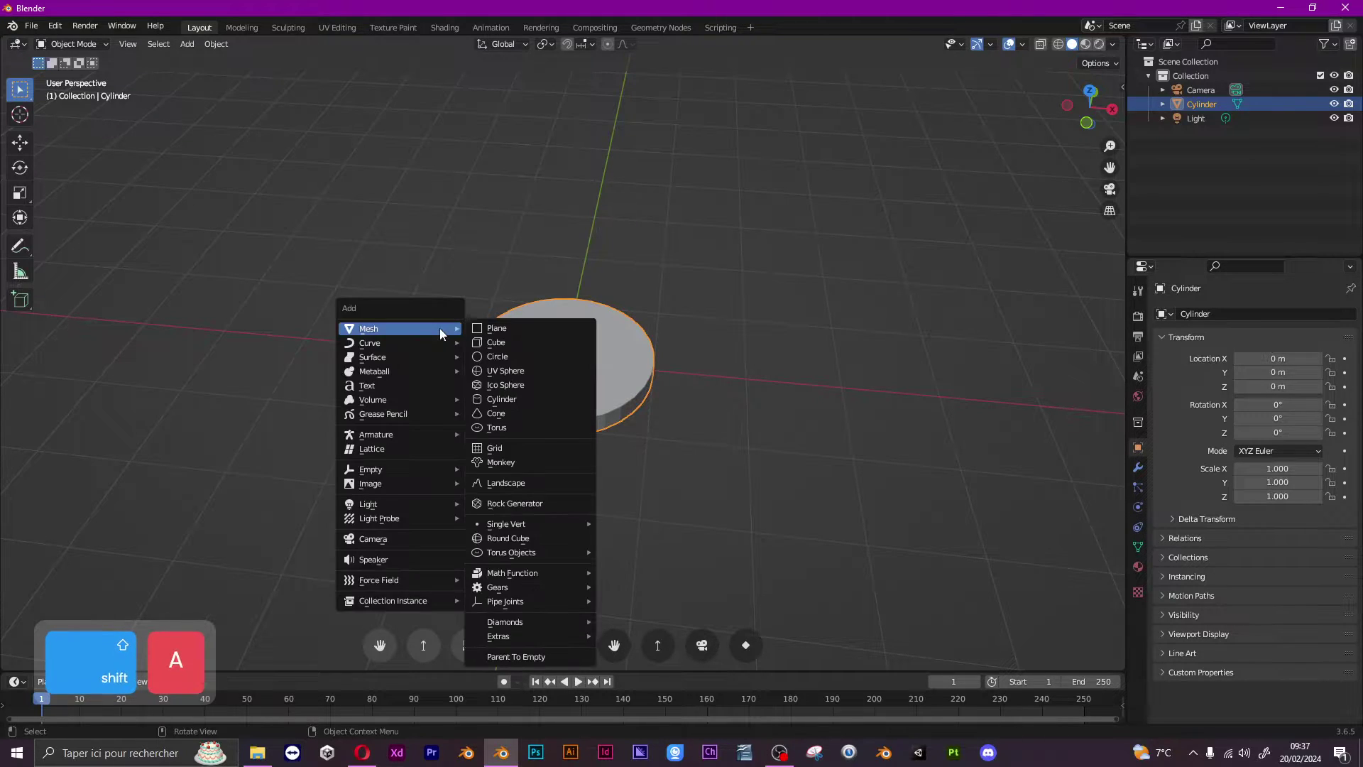
left_click(437, 385)
middle_click_drag(802, 369, 704, 386)
left_click(19, 144)
left_click_drag(537, 379, 534, 400)
left_click_drag(586, 466, 490, 462)
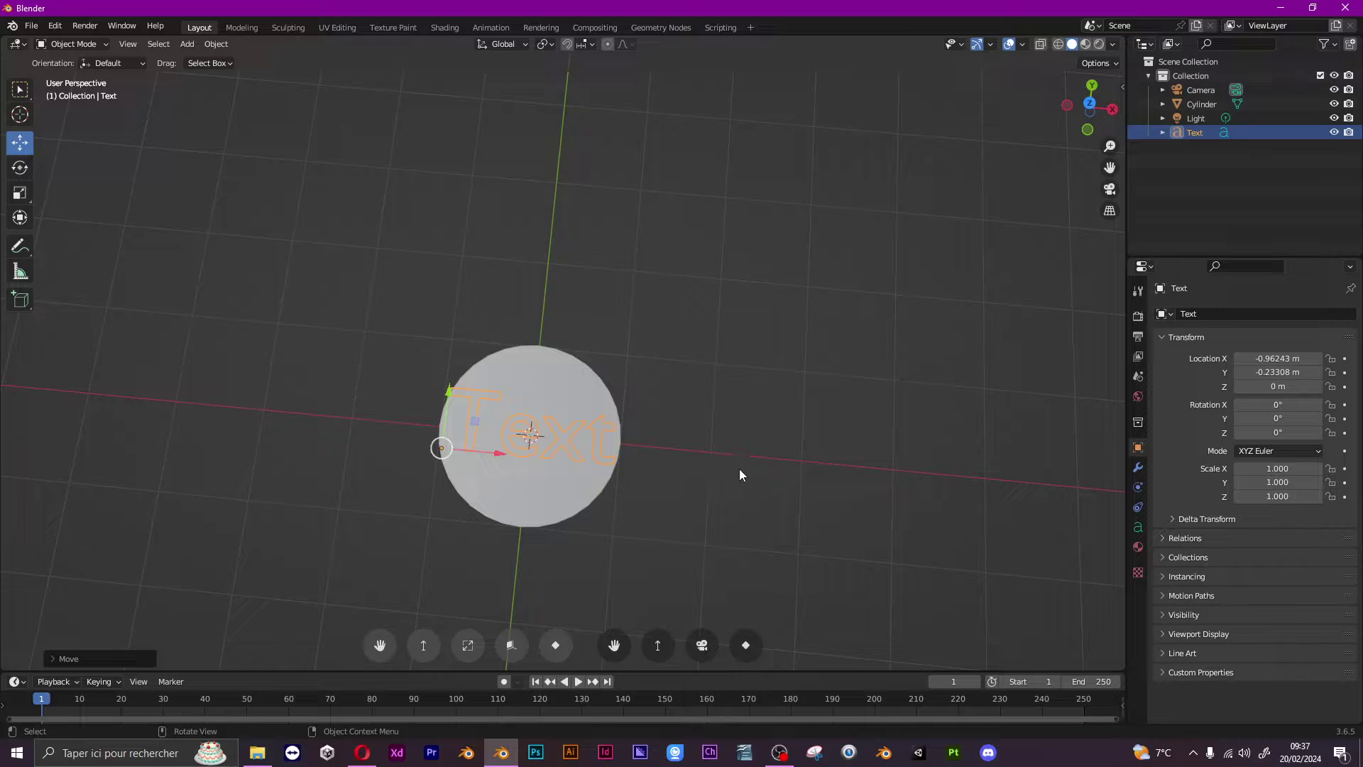
Scale the text down to about 0.82 and shift it to about X -0.87 m, Y -0.26 m to fit within the disc.
key("s")
left_click(685, 467)
left_click_drag(501, 454, 509, 456)
middle_click_drag(600, 439, 609, 437)
left_click_drag(462, 411, 462, 414)
Raise the text above the disc's upper face to about Z 0.29 m.
scroll(335, 410, "up", 5)
middle_click_drag(340, 529, 344, 407)
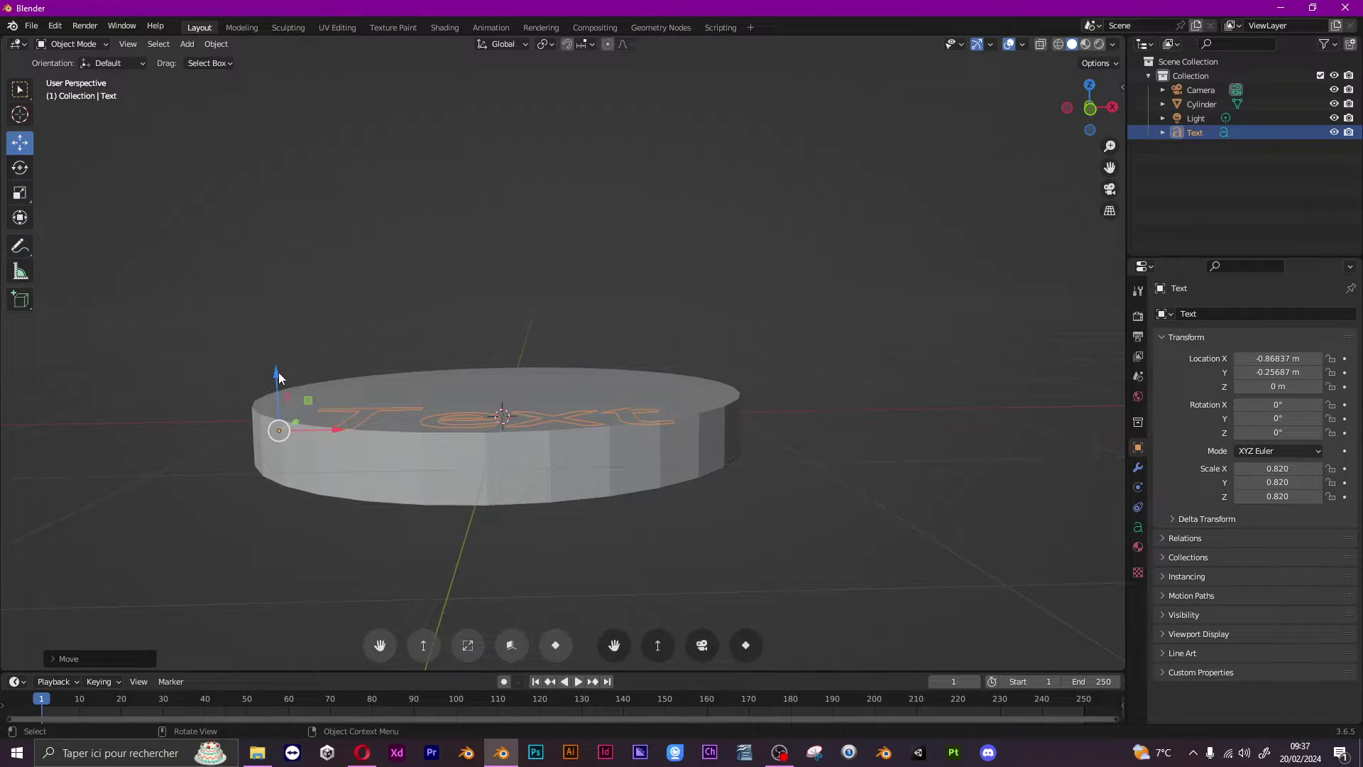
left_click_drag(278, 376, 277, 294)
middle_click_drag(306, 299, 343, 328)
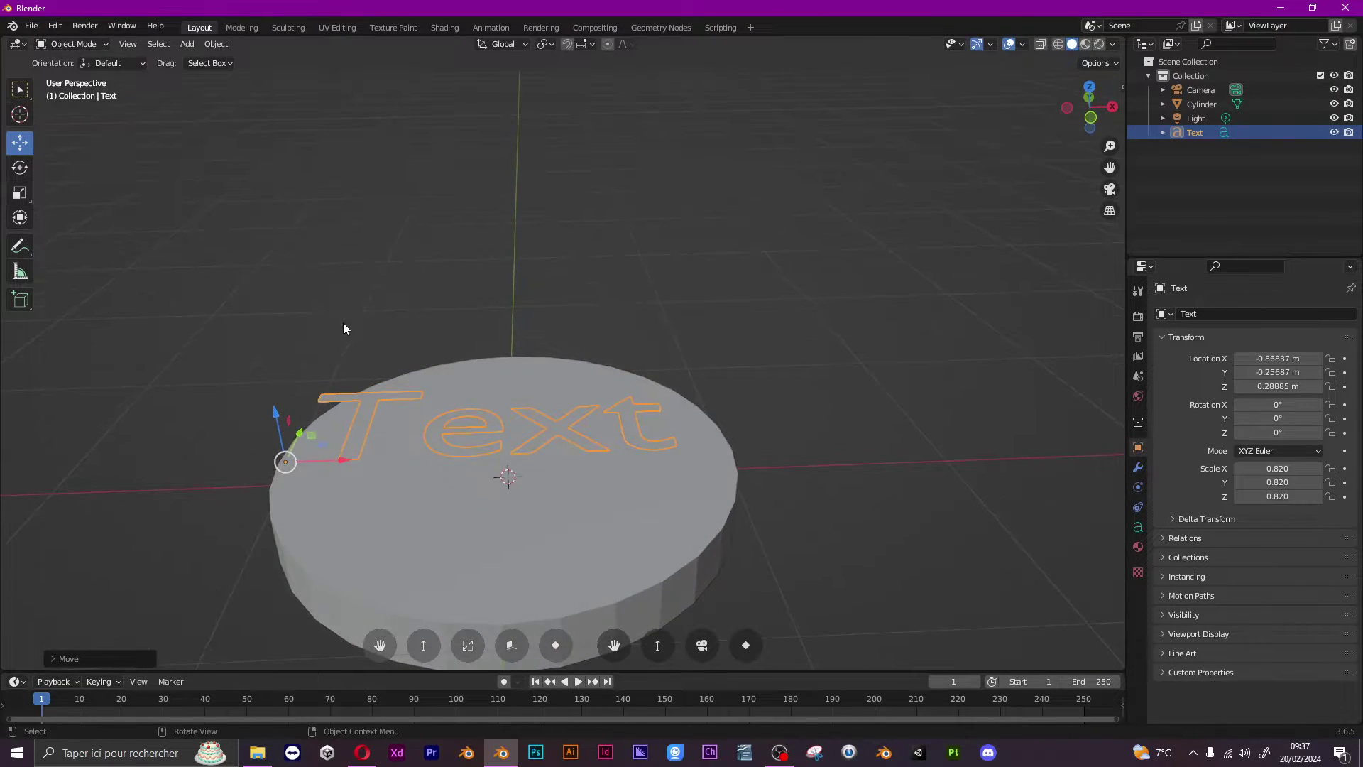
Replace the default wording of the text object with "LFU" and return to Object Mode.
key("Tab")
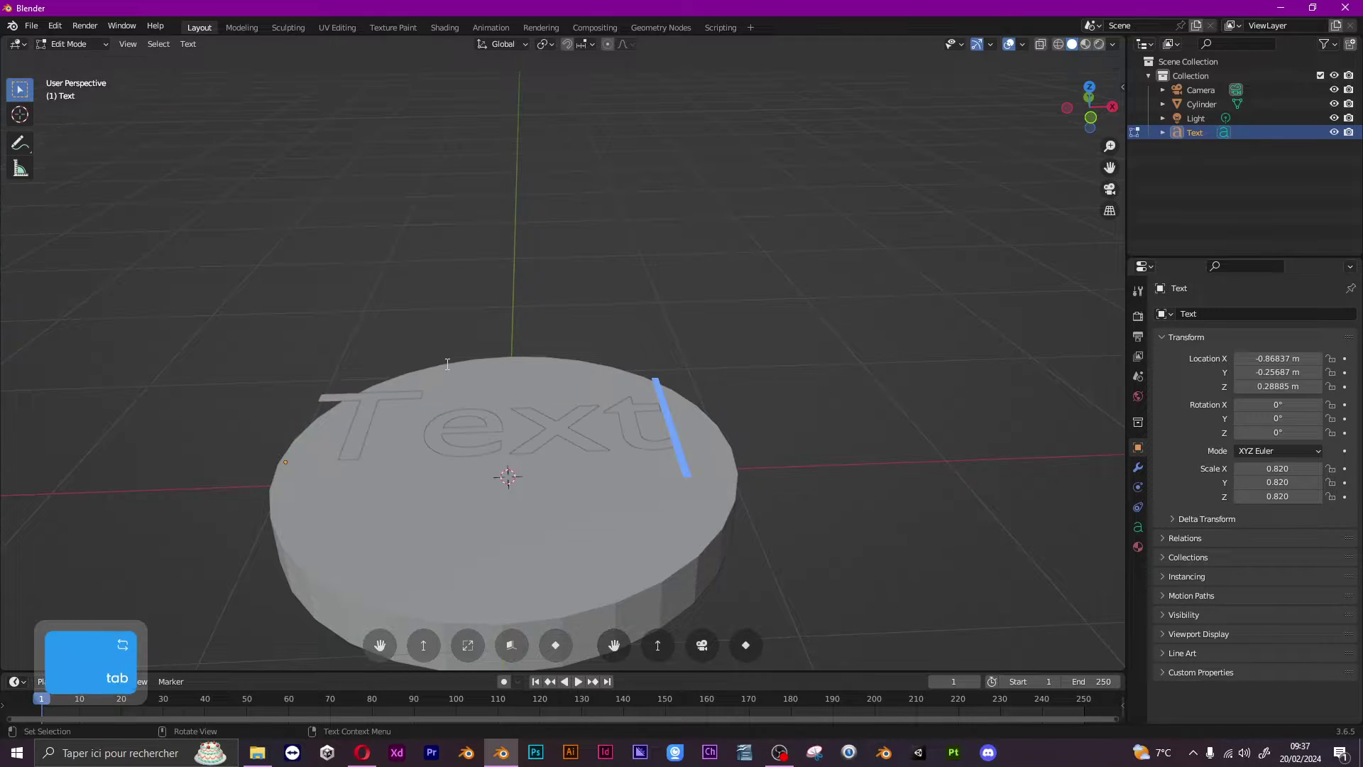
key("BackSpace")
key("BackSpace")
key("BackSpace")
key("BackSpace")
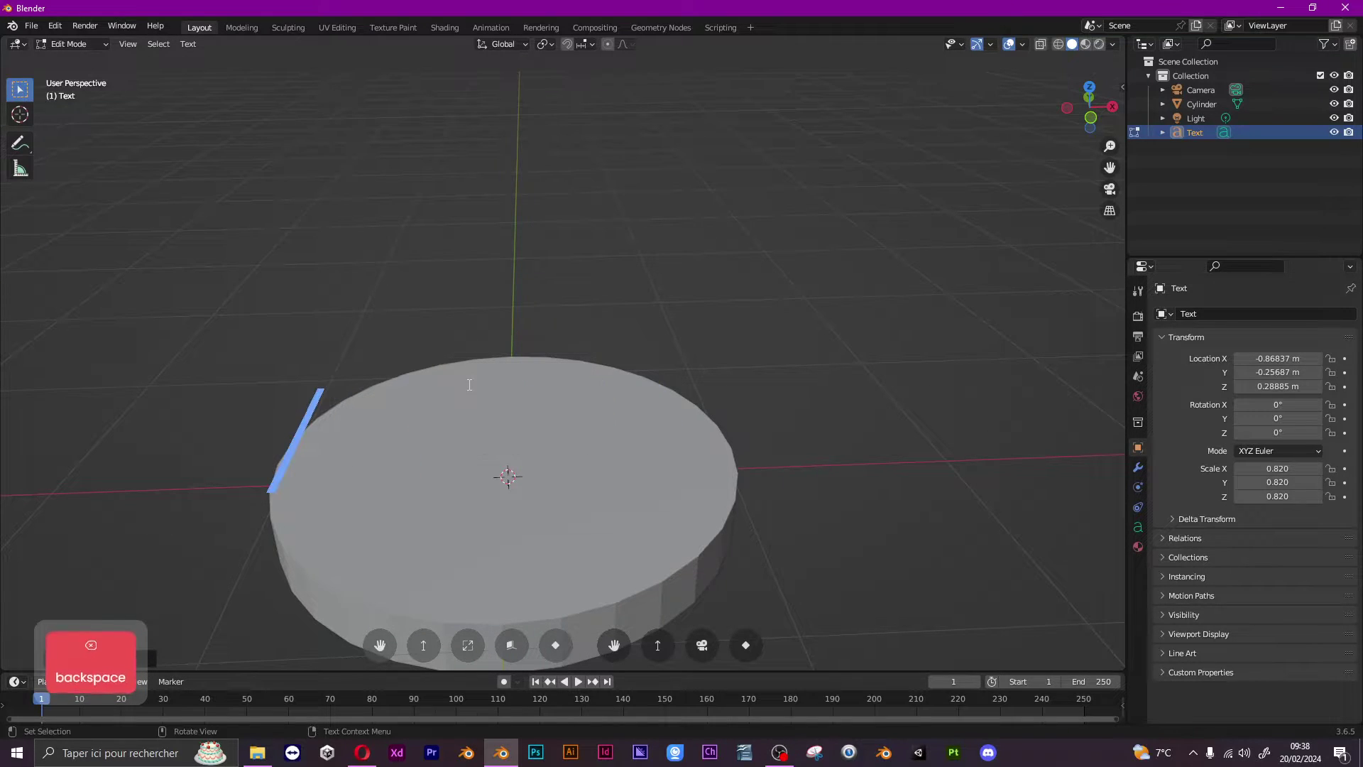
type("LFU")
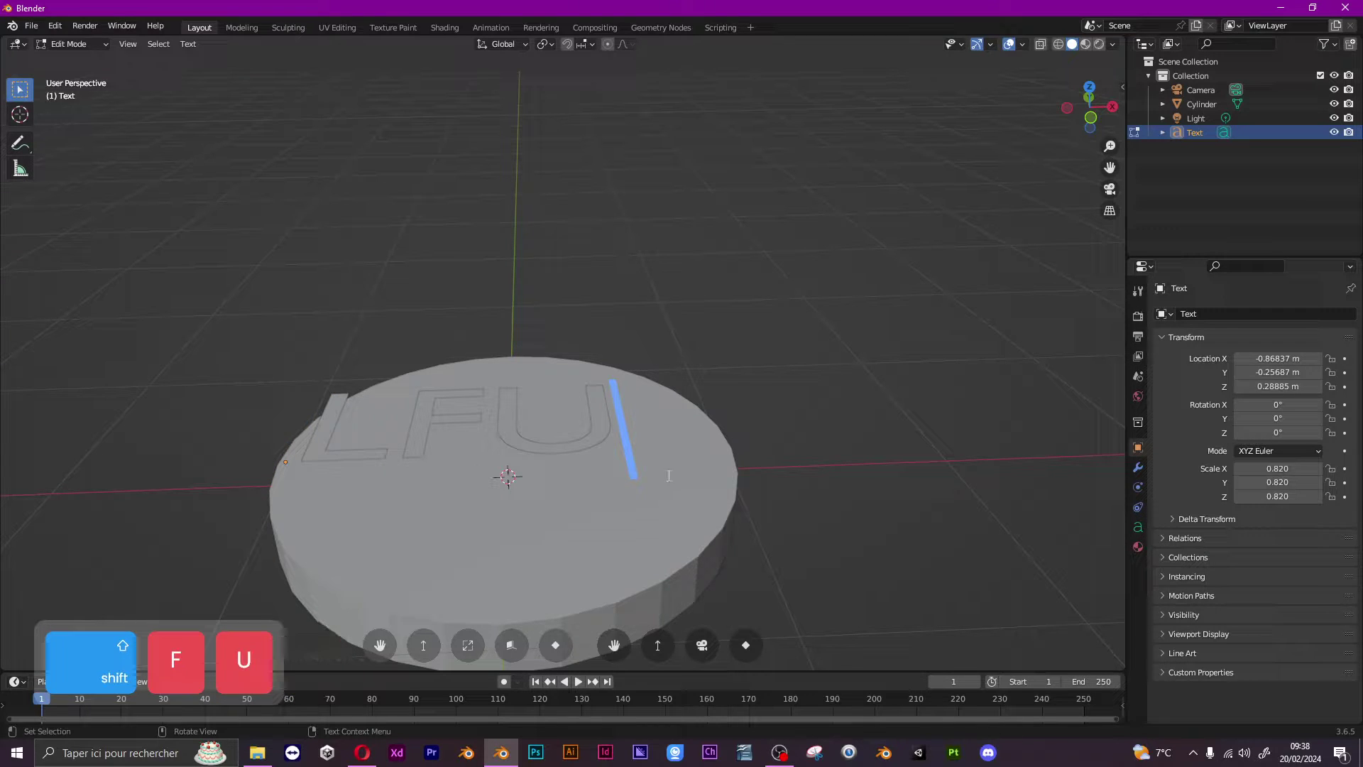
middle_click_drag(618, 313, 632, 354)
key("Tab")
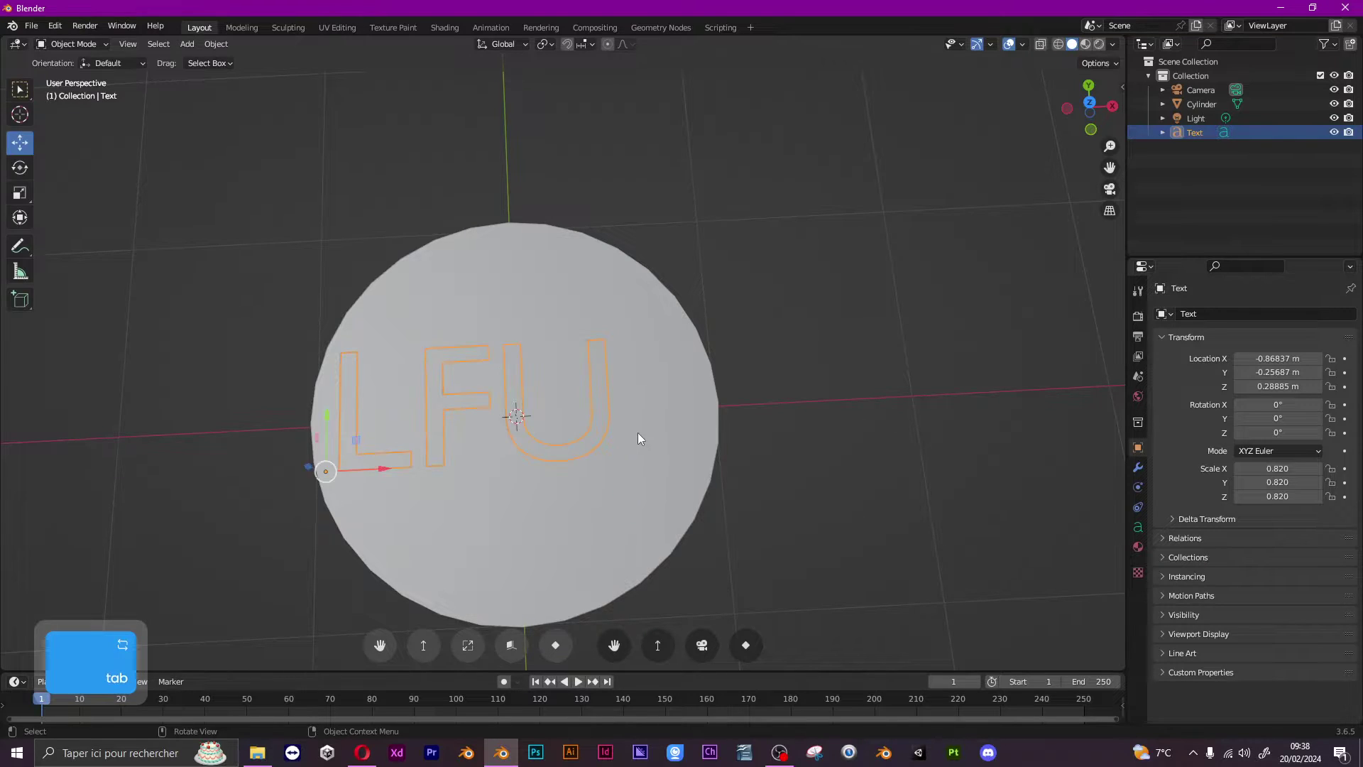
Set the text's horizontal alignment to Center and its X location to 0 m so it is centred on the disc.
left_click(1138, 526)
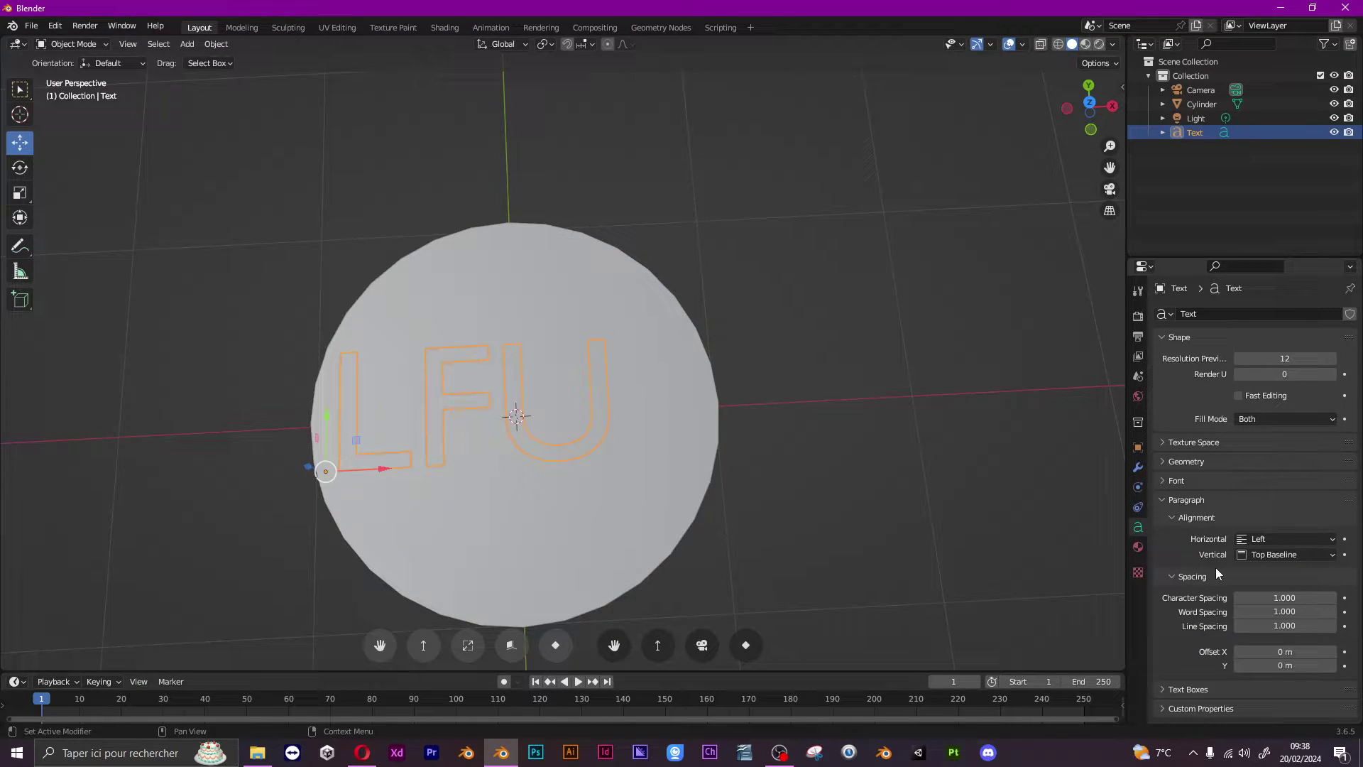
left_click(1274, 540)
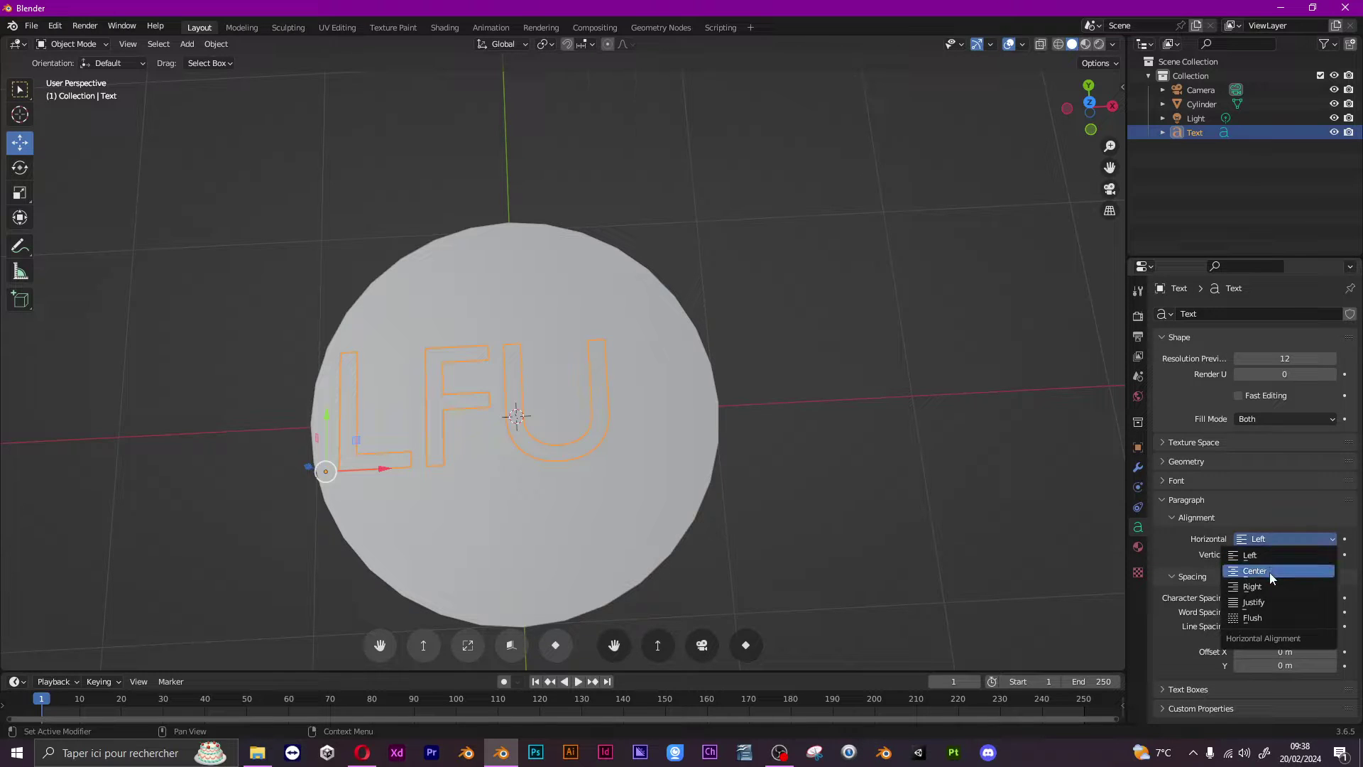
left_click(1270, 571)
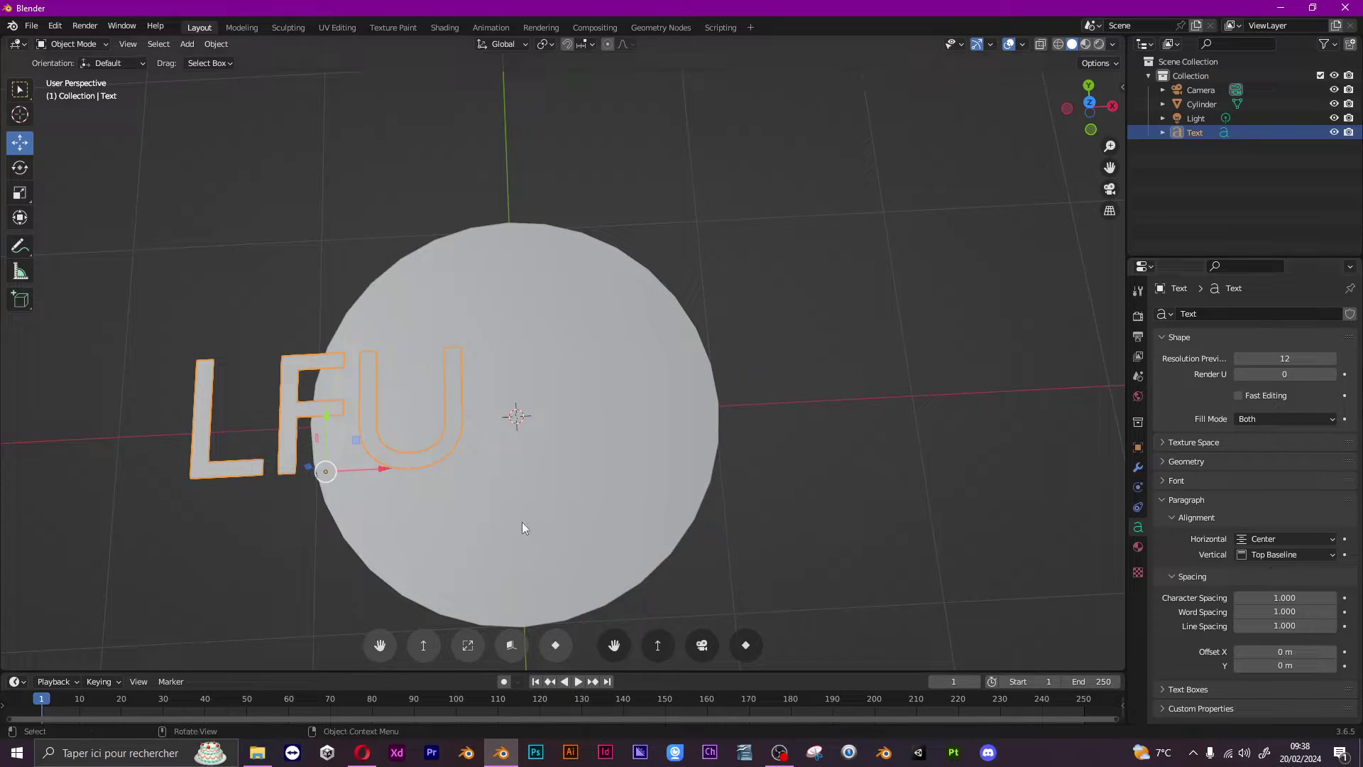
left_click(1138, 448)
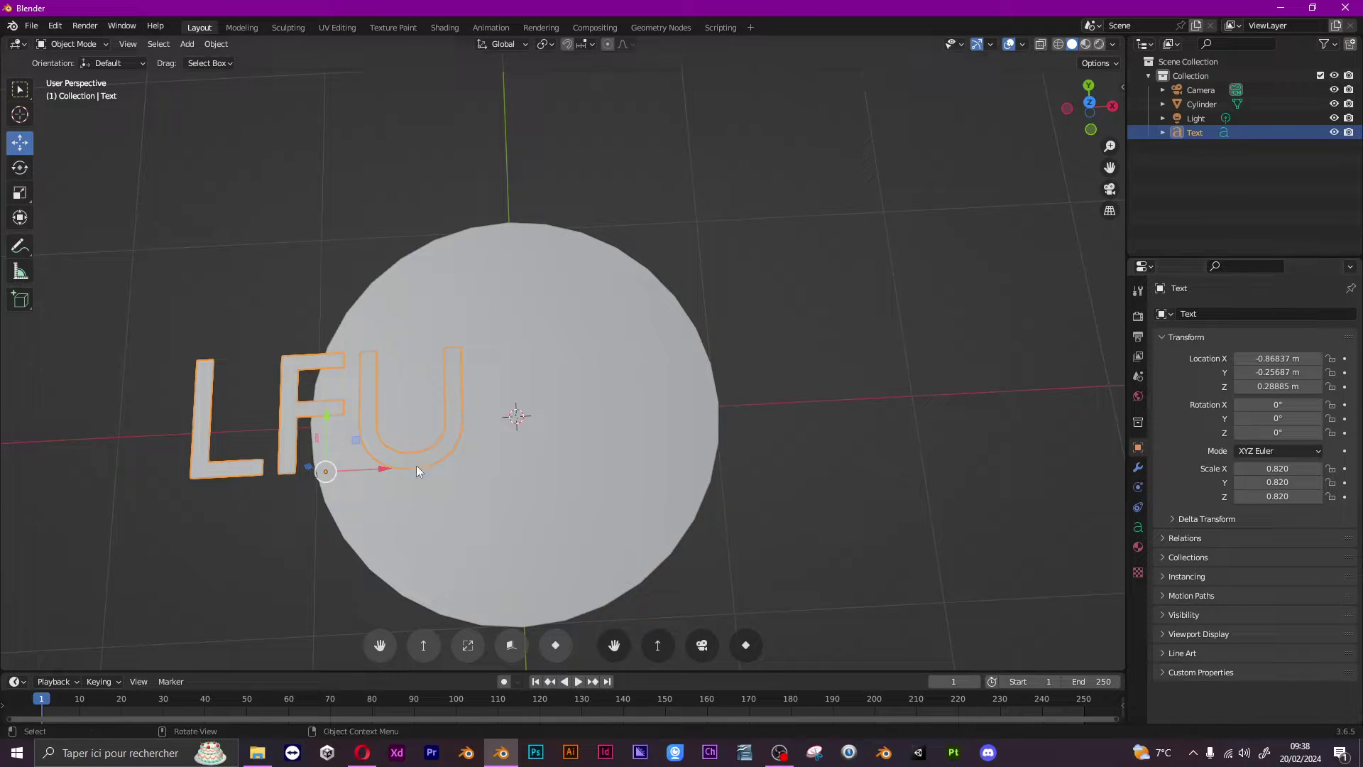
left_click(1276, 358)
type("0")
key("Return")
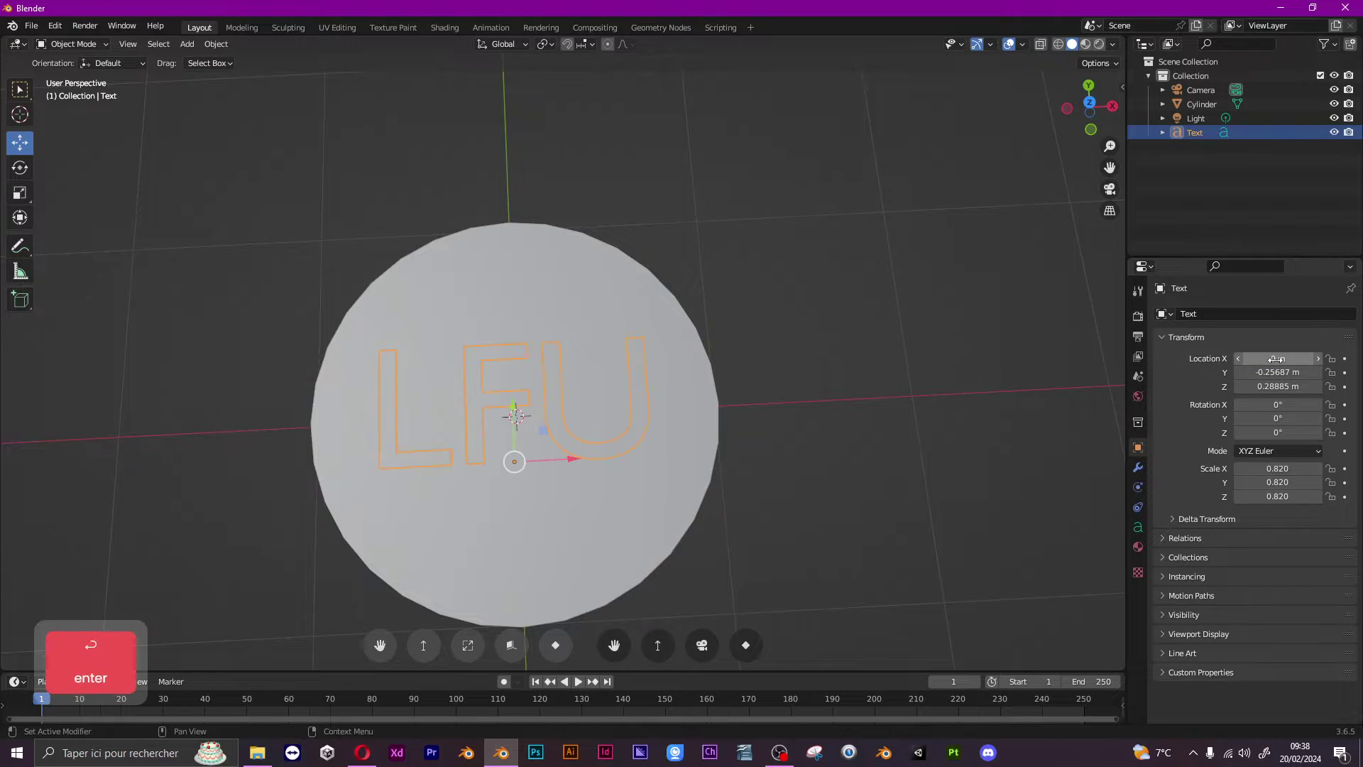
Extrude the text geometry by 0.15 m and lower the letters slightly along Z so they cut into the disc.
middle_click_drag(701, 392, 717, 313)
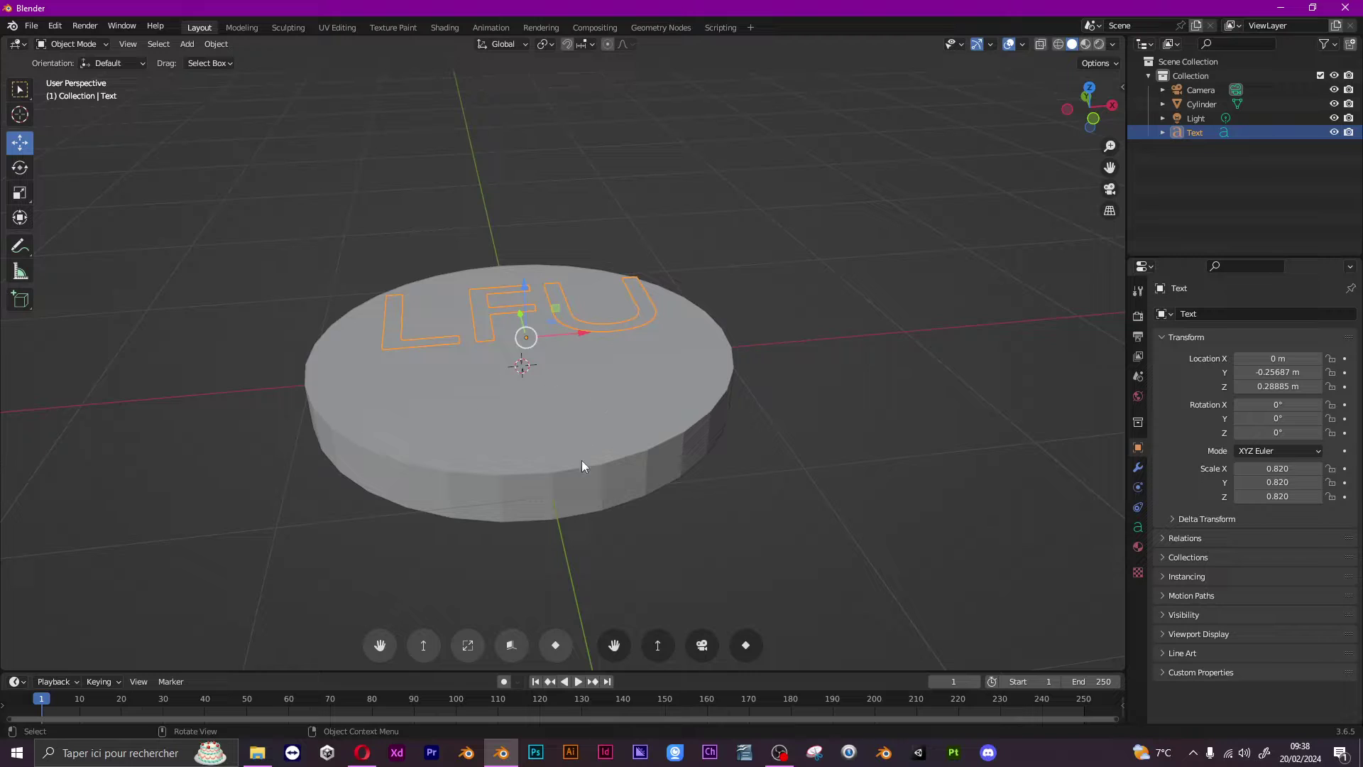
middle_click_drag(815, 274, 725, 278)
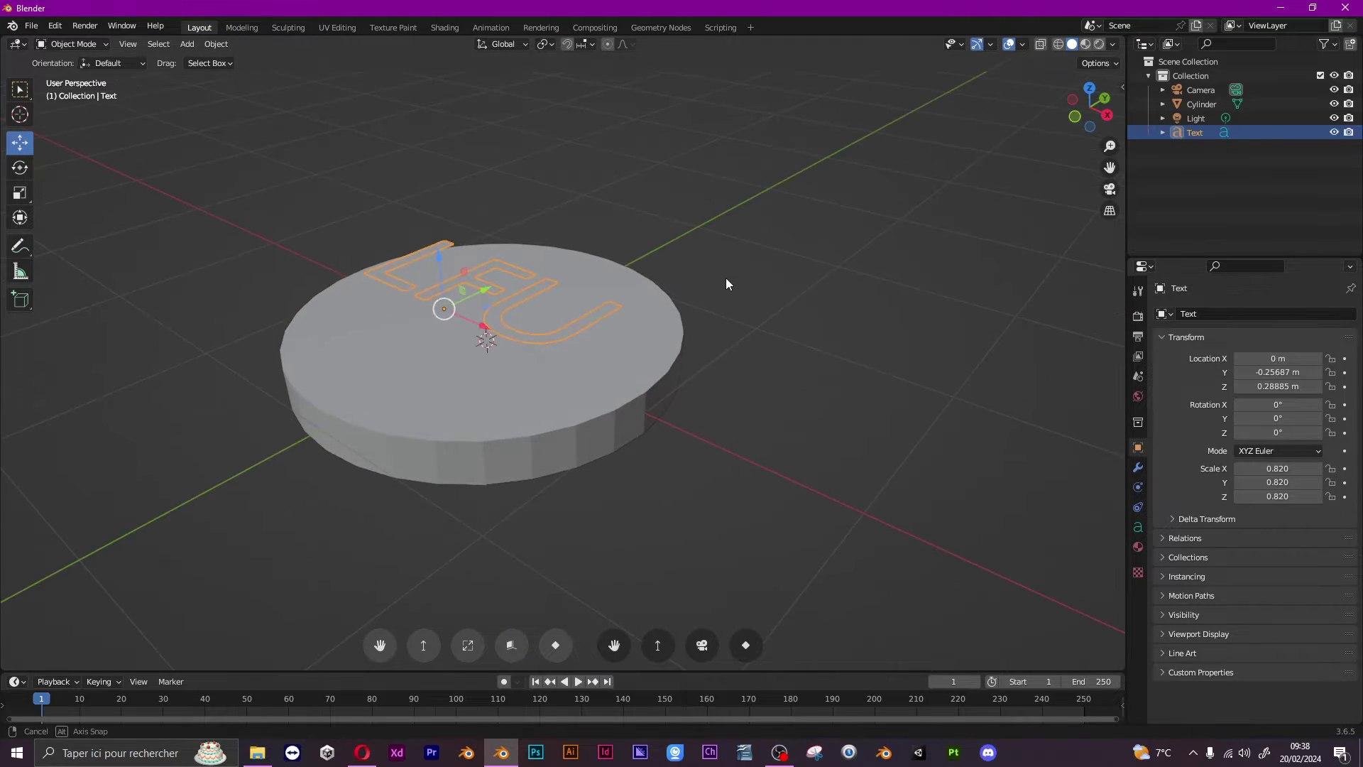
left_click(1136, 527)
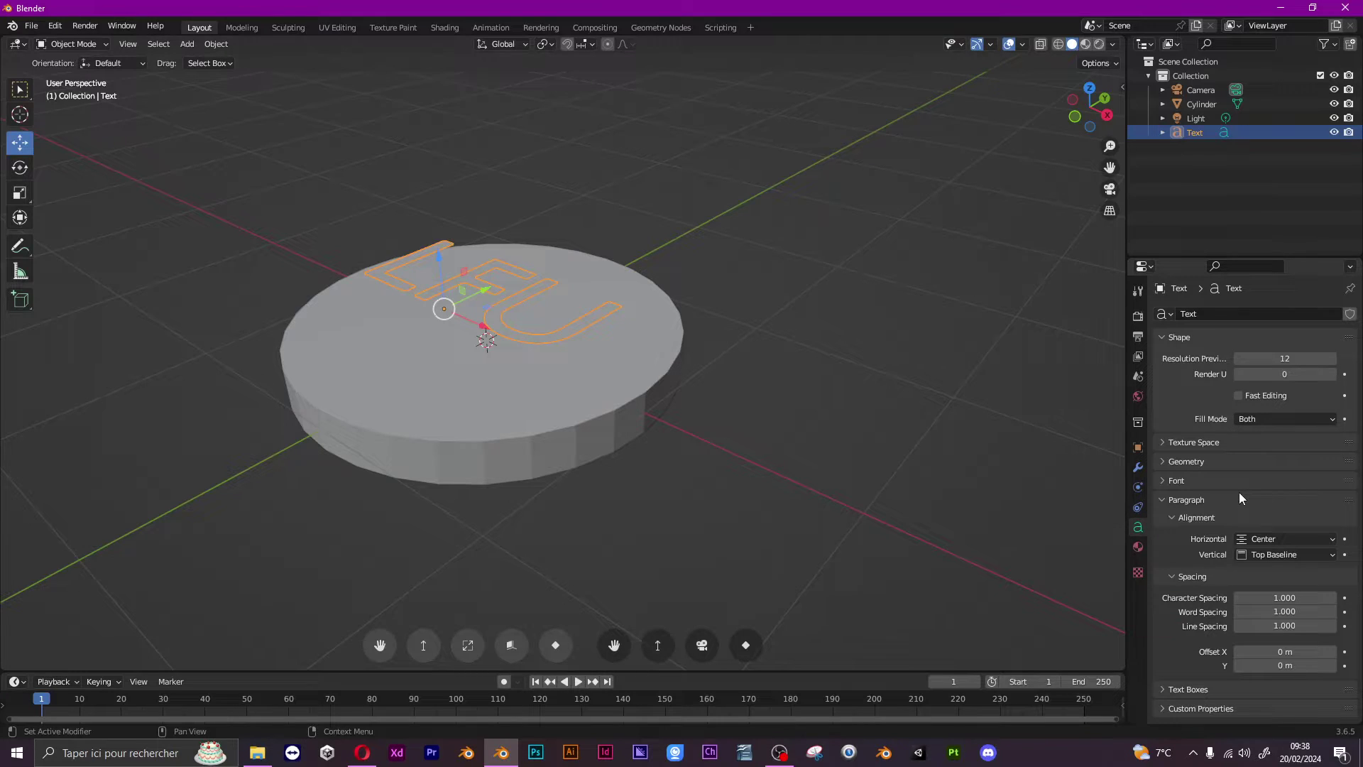
left_click(1188, 459)
mouse_move(1277, 498)
left_mouse_down()
mouse_move(1306, 498)
mouse_move(1264, 498)
left_mouse_up()
middle_click_drag(752, 242, 539, 252)
left_click_drag(439, 225, 444, 246)
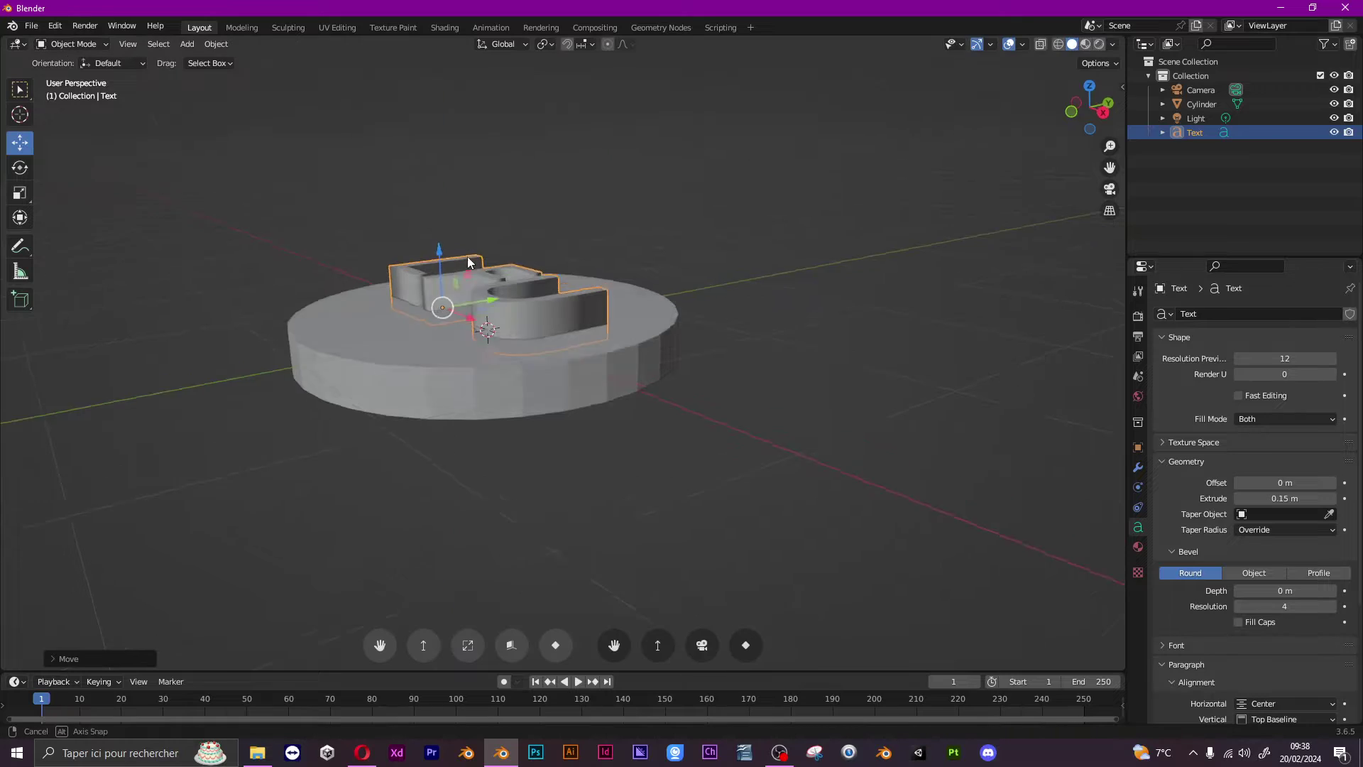
middle_click_drag(467, 257, 565, 338)
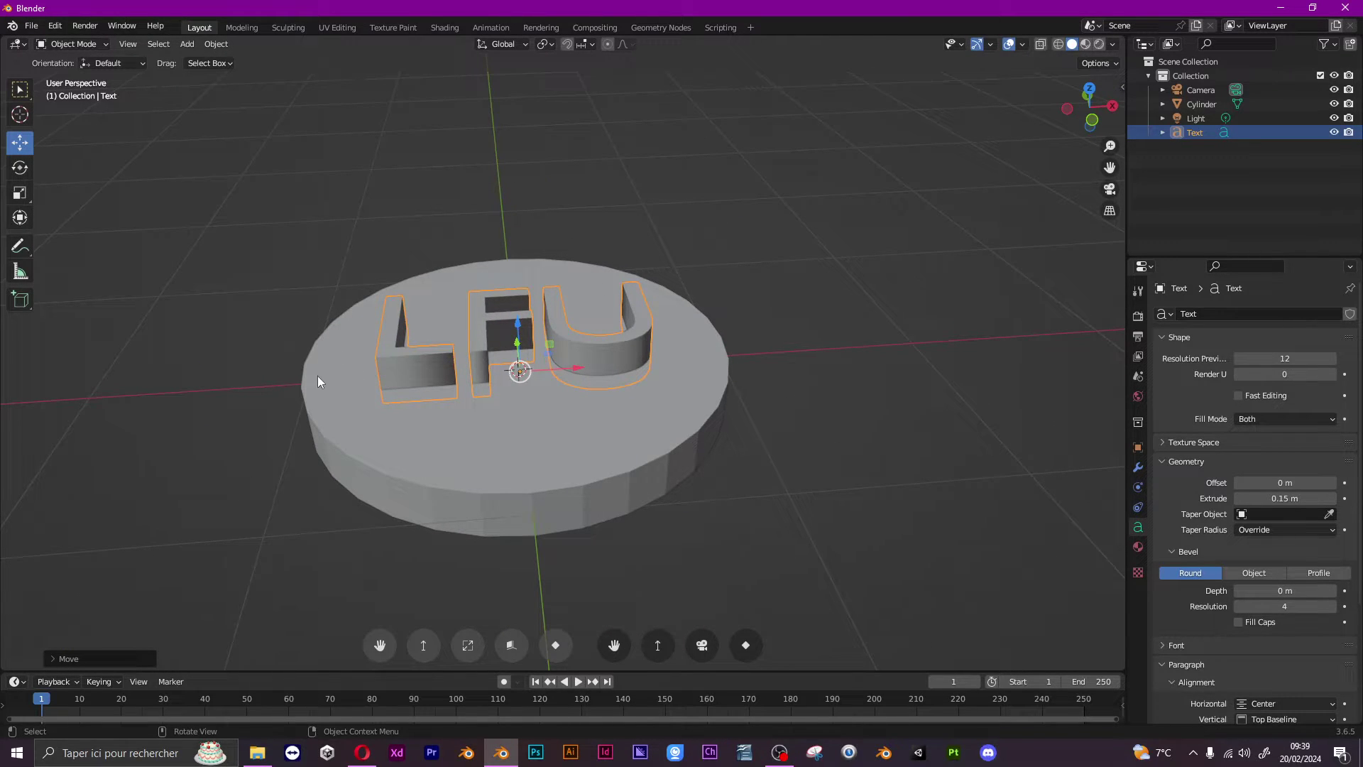
Convert the extruded "LFU" text object to a mesh.
right_click(399, 363)
mouse_move(400, 399)
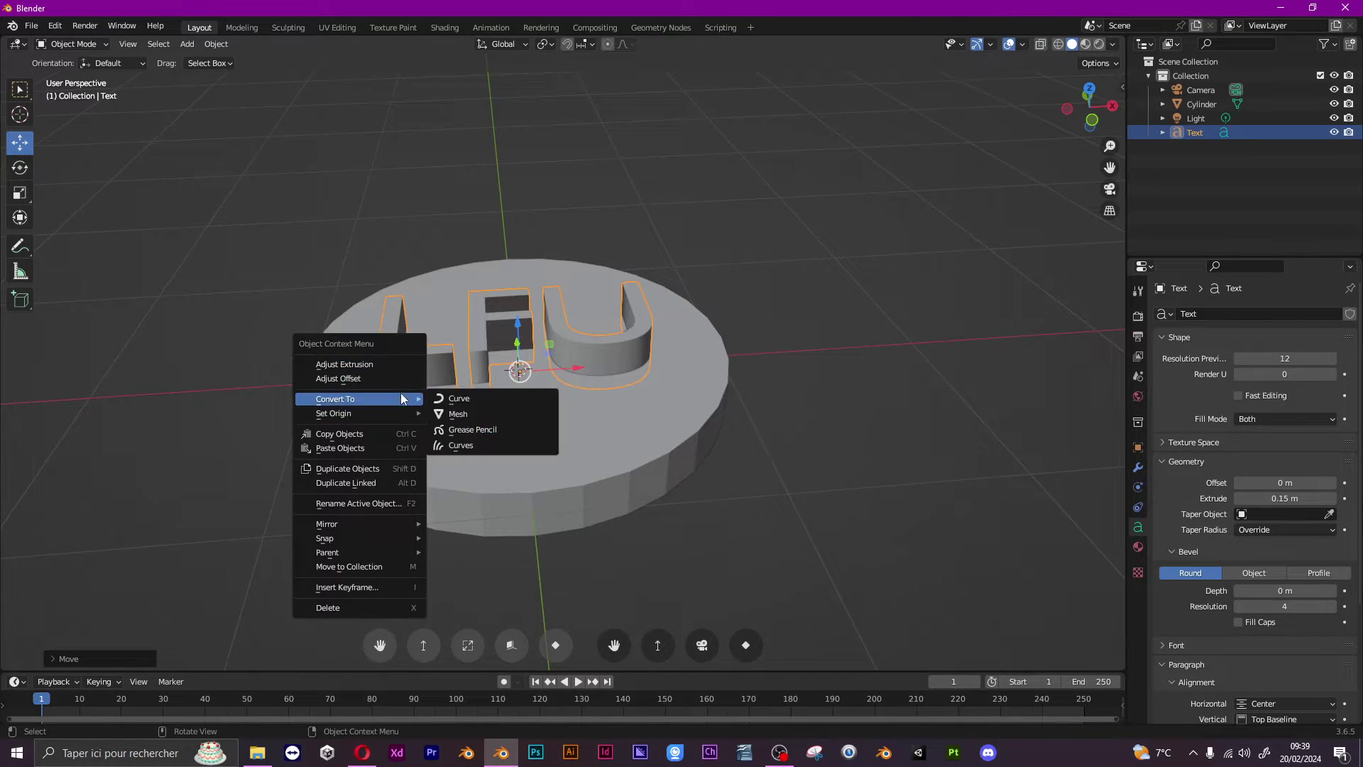
left_click(475, 413)
Add a cylinder inside the "LFU" text mesh in Edit Mode and scale it down to hole size.
middle_click_drag(722, 375, 655, 317)
key("Tab")
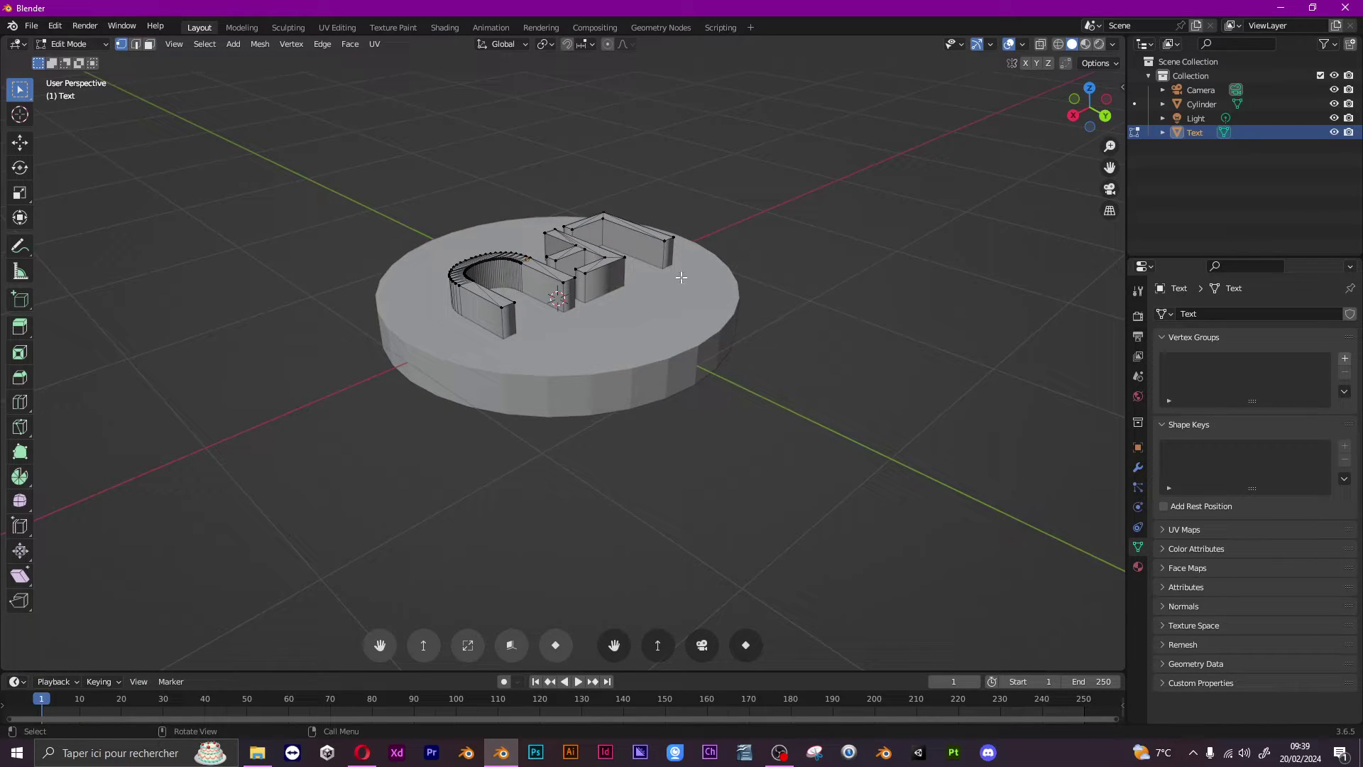
key("shift+a")
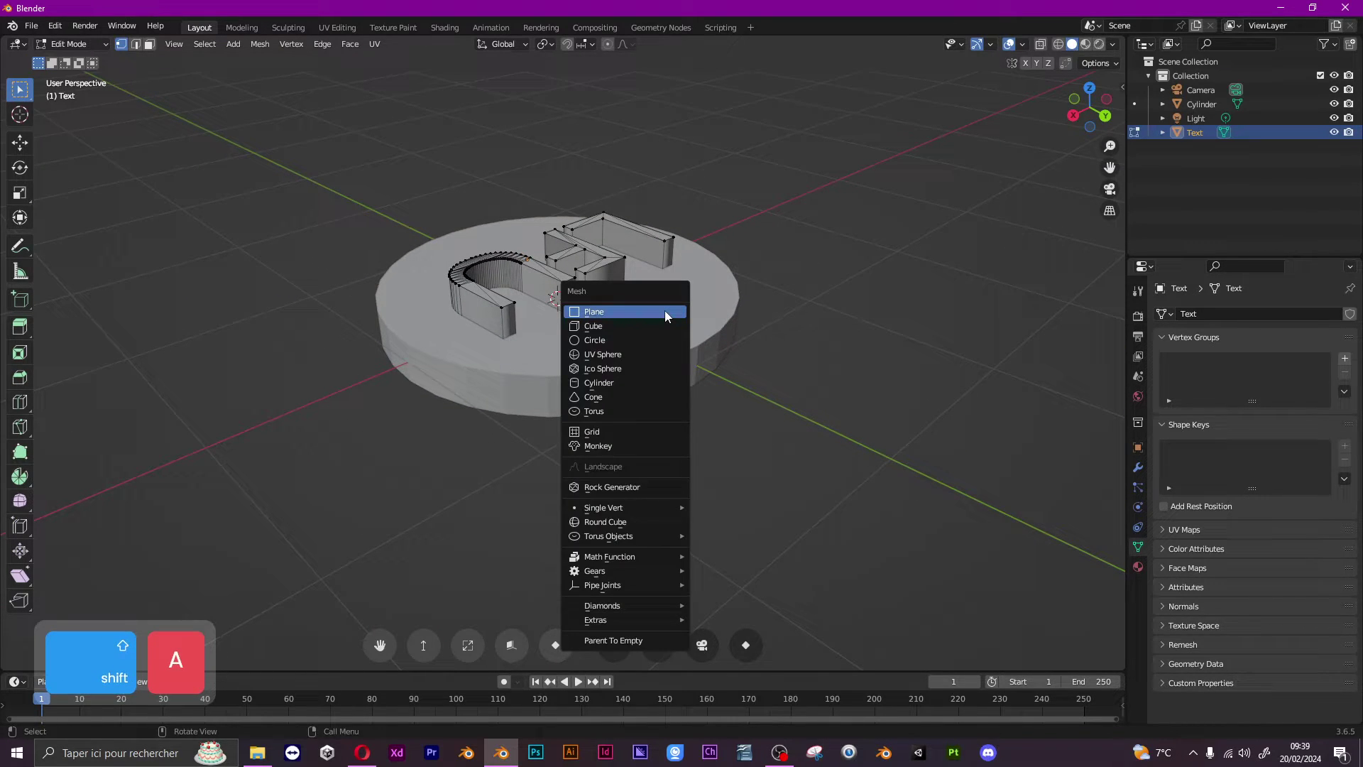
left_click(648, 379)
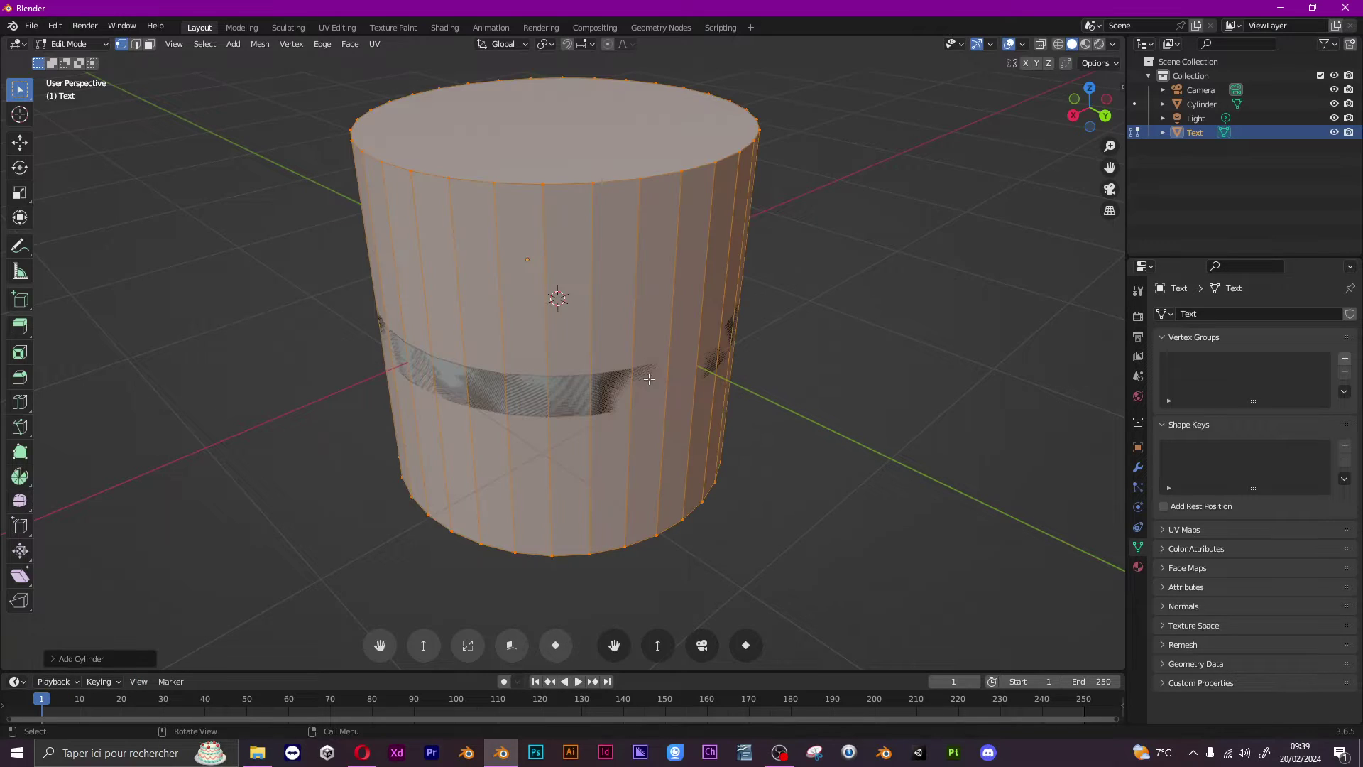
middle_click_drag(649, 379, 876, 377)
key("s")
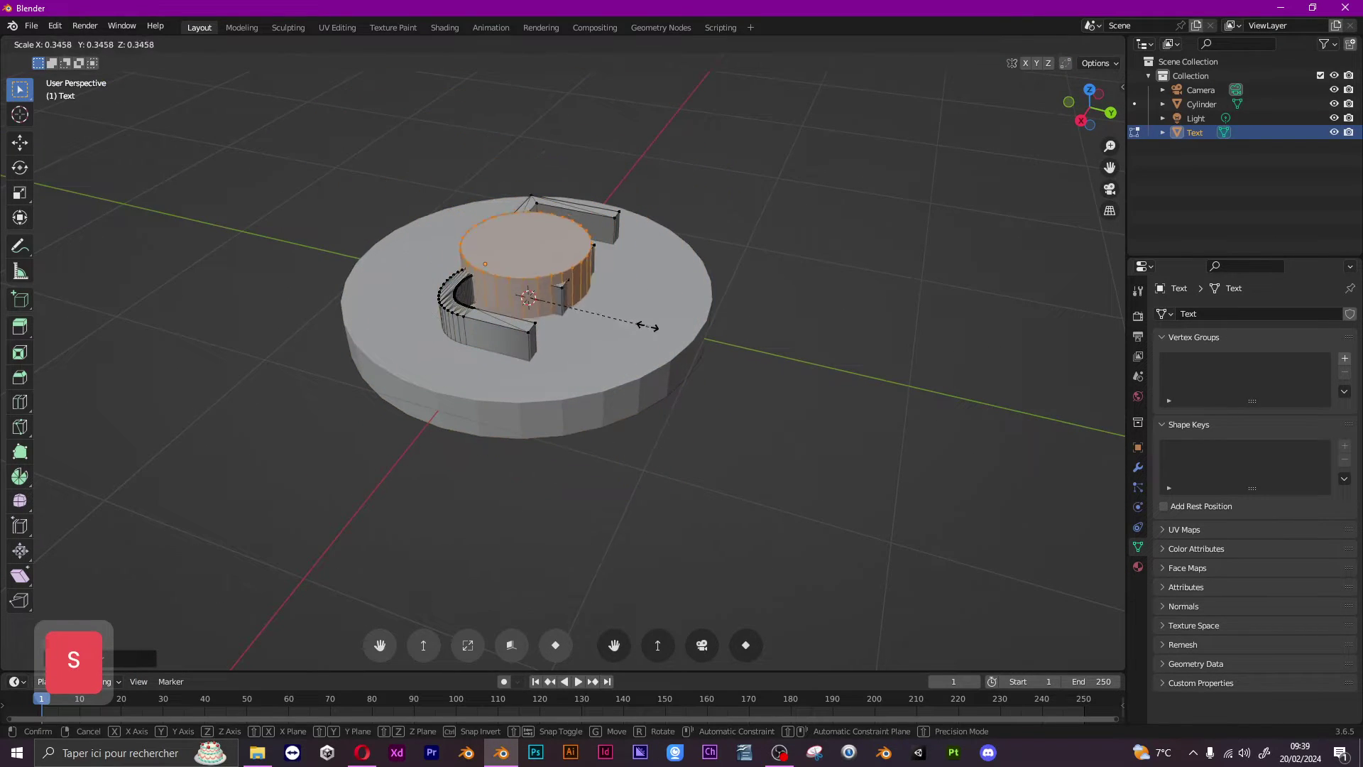
left_click(600, 325)
Move the small cylinder along Y, past the letters, to near the disc's edge.
key("shift+space")
key("g")
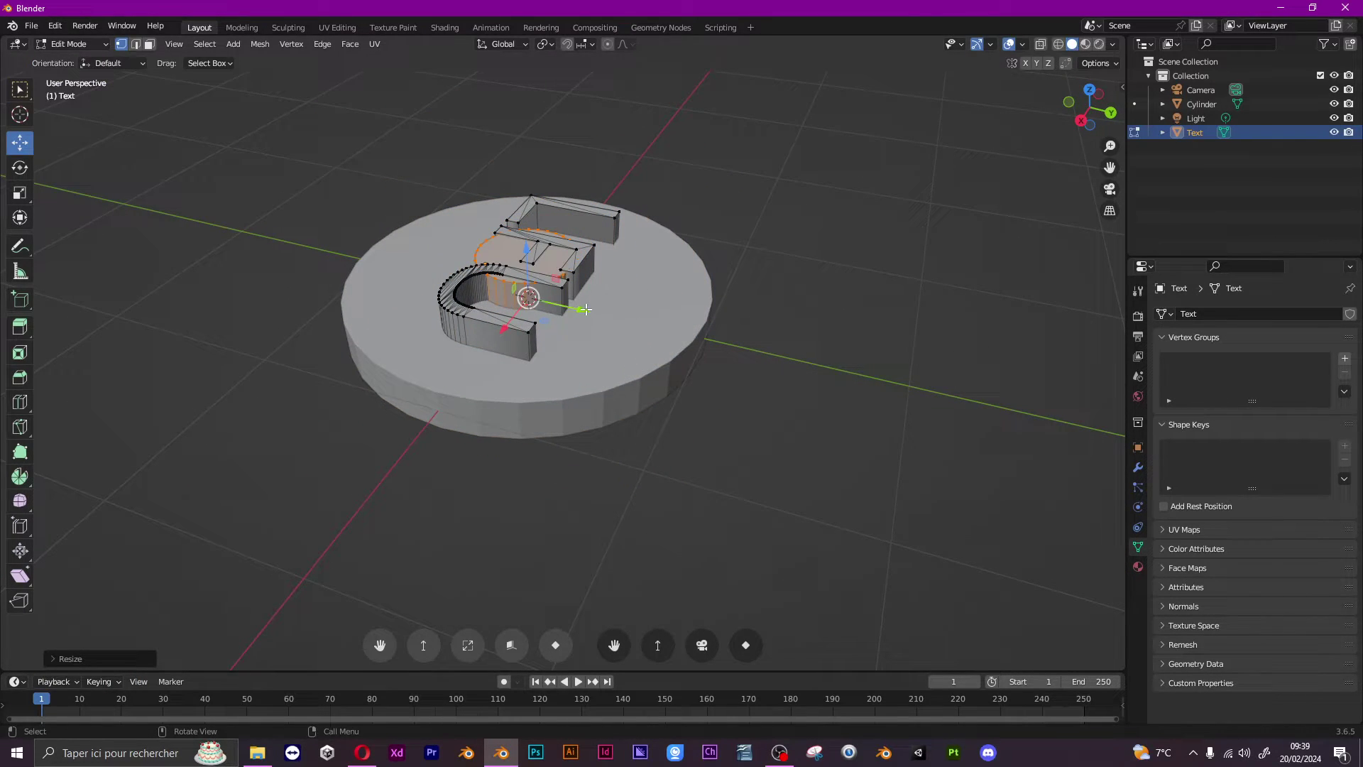
left_click_drag(586, 309, 660, 313)
mouse_move(660, 312)
middle_mouse_down()
mouse_move(739, 350)
mouse_move(654, 317)
middle_mouse_up()
Scale the cylinder along Z by about 2.7 so it passes through the disc, and return to Object Mode.
key("s")
key("z")
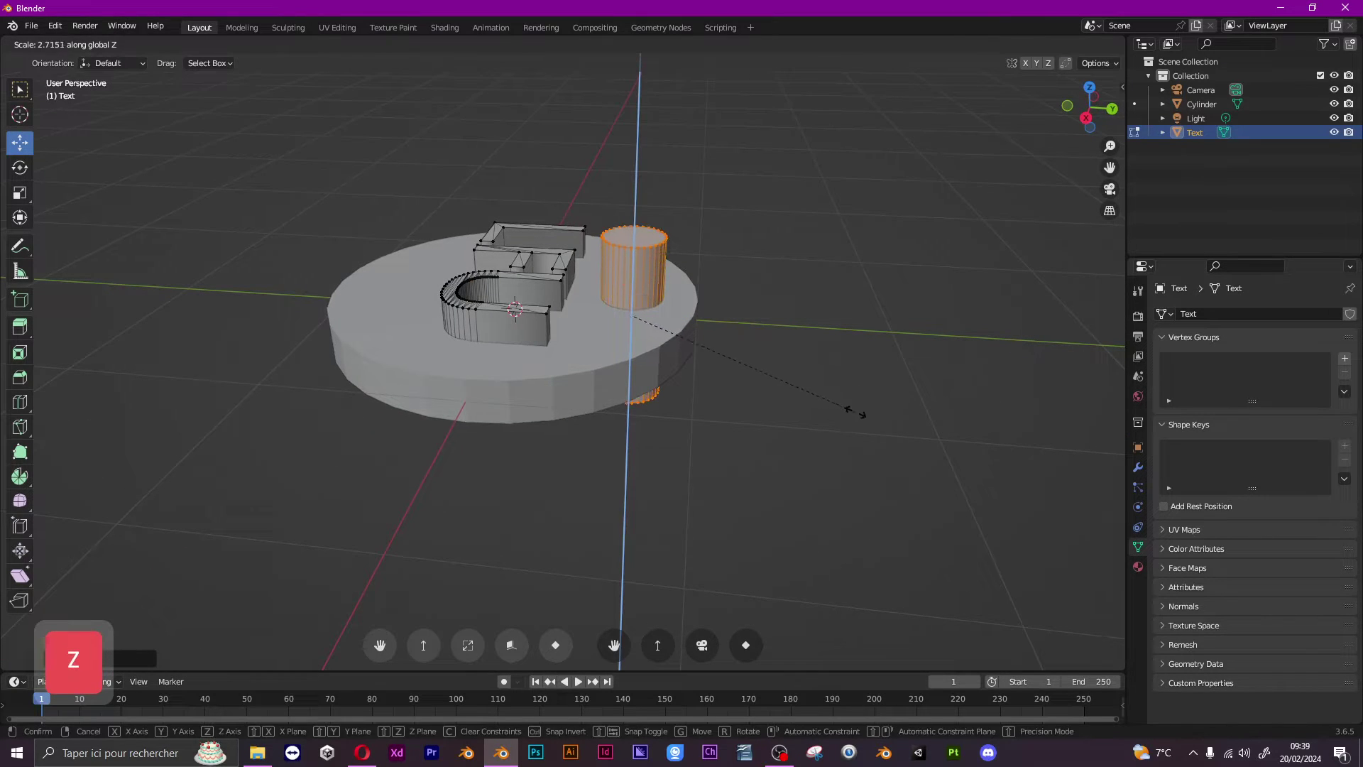
left_click(855, 412)
middle_click_drag(816, 404, 383, 476)
key("Tab")
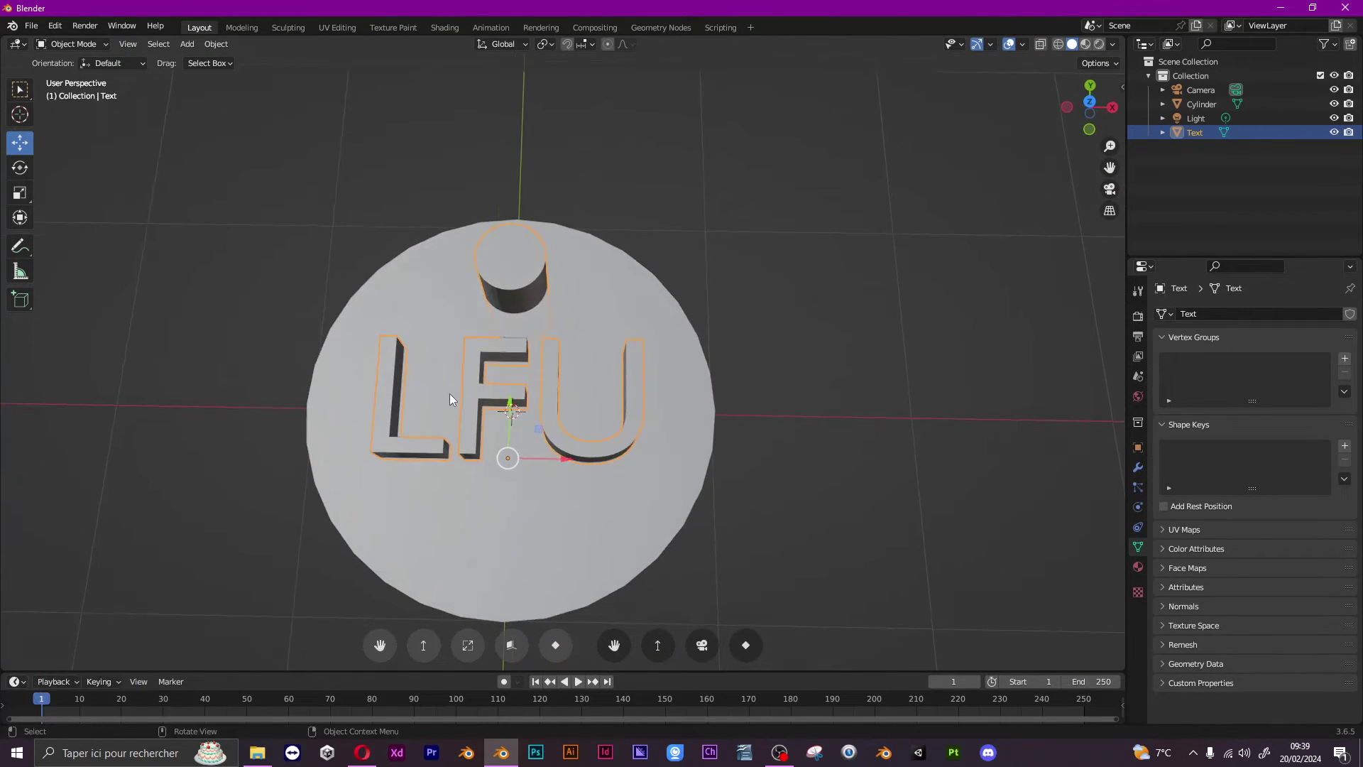
middle_click_drag(508, 345, 330, 318)
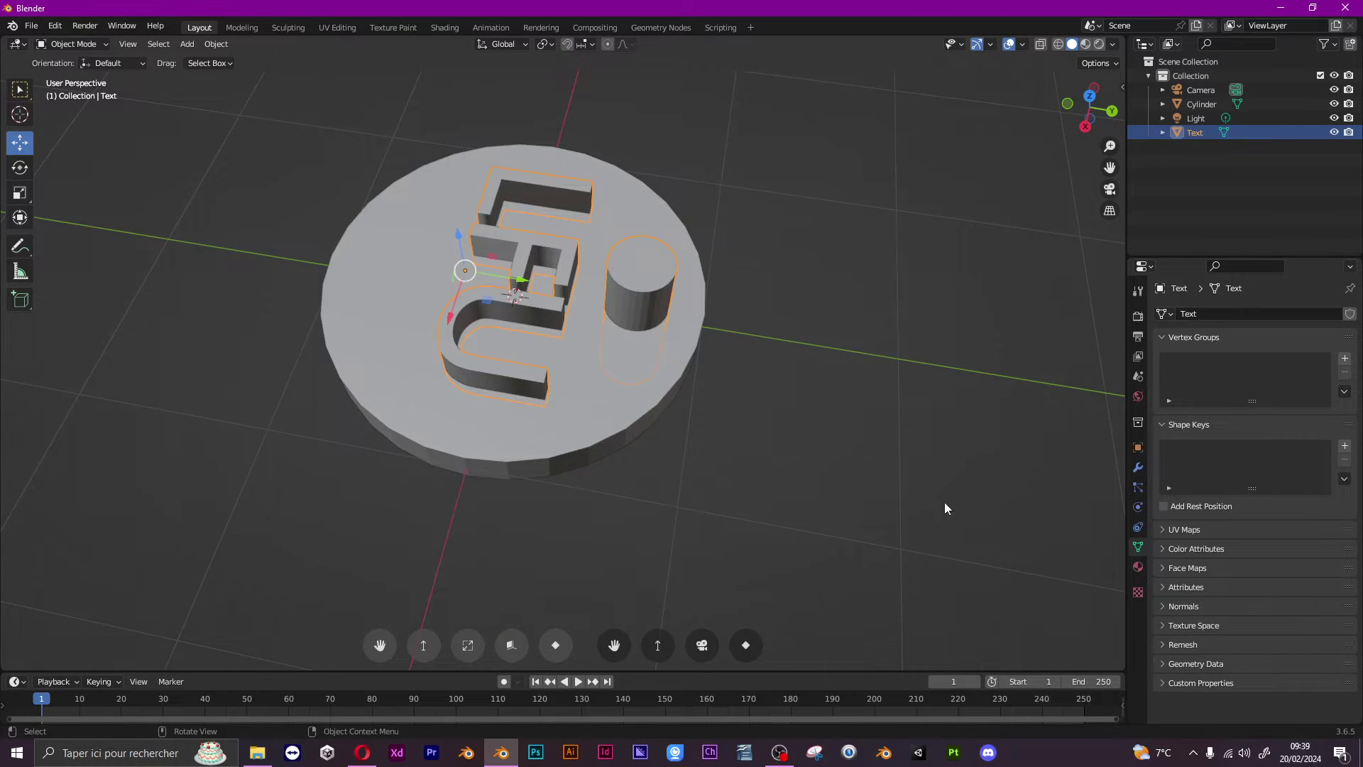
middle_click_drag(946, 508, 658, 360)
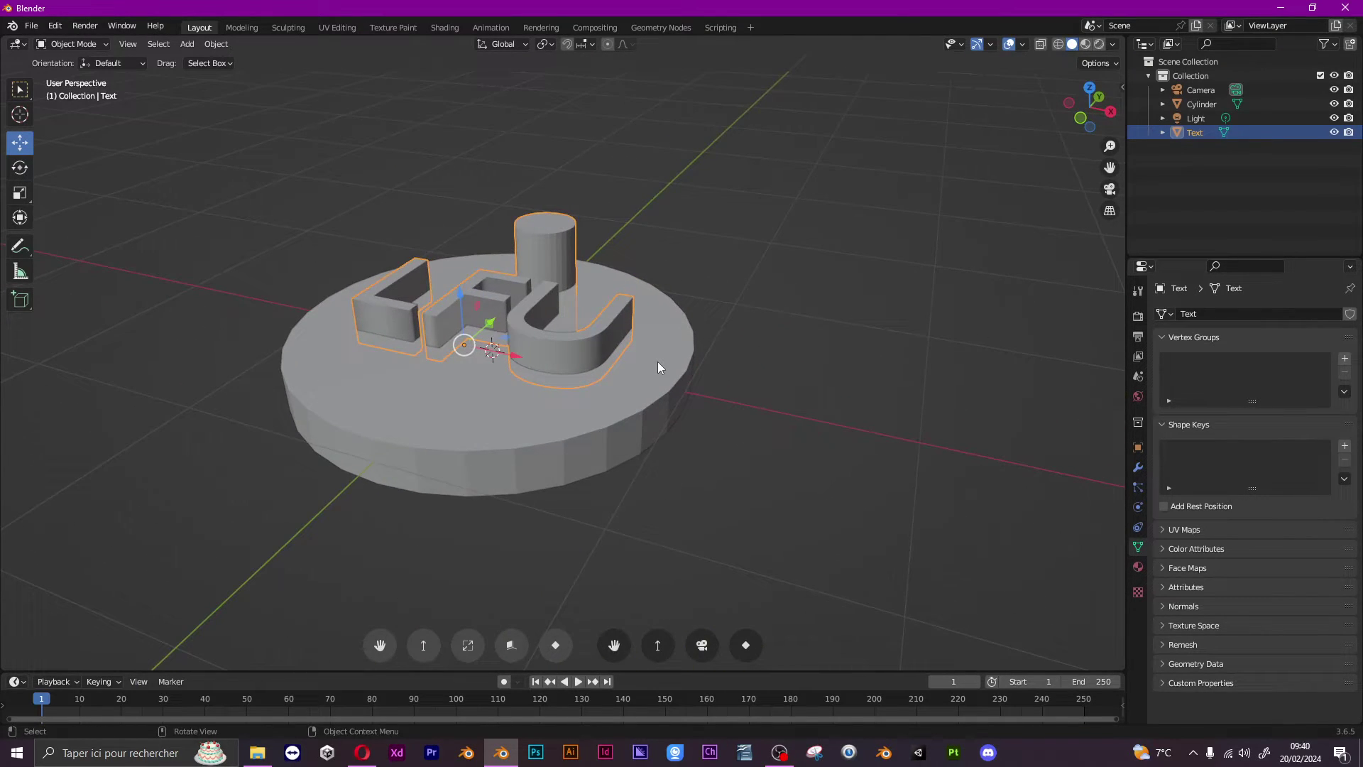
Add a Boolean modifier set to Difference to the disc and pick the "LFU" text mesh as its object.
left_click(657, 360)
middle_click_drag(764, 429, 1090, 511)
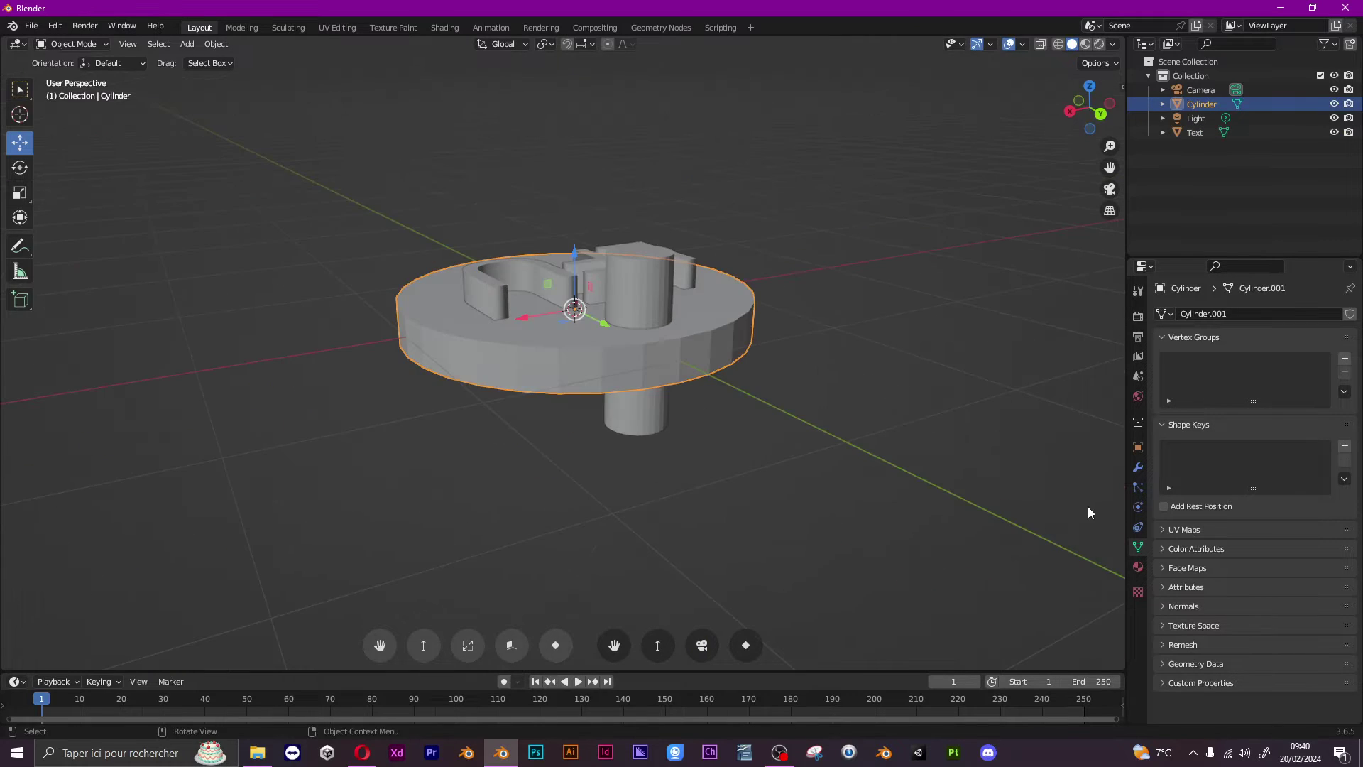
middle_click_drag(750, 248, 1152, 492)
left_click(1138, 467)
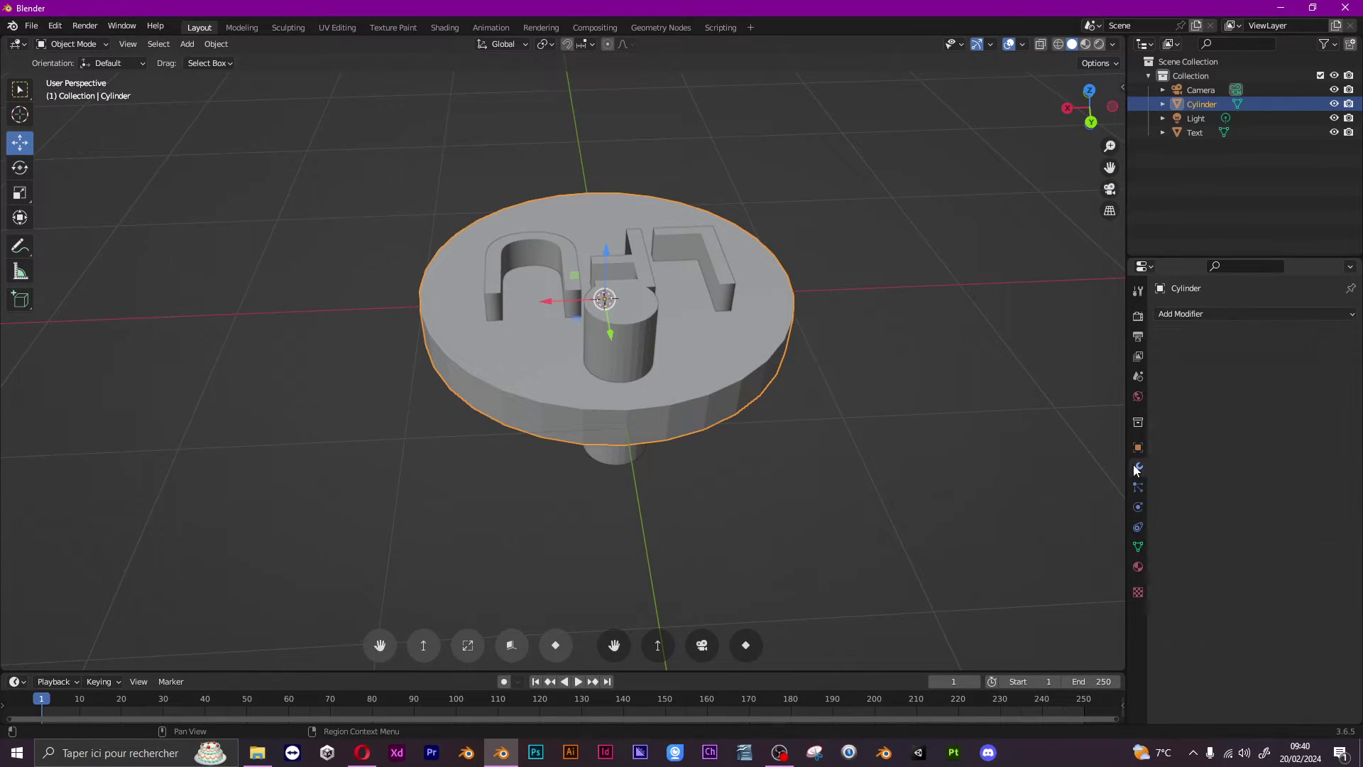
left_click(1240, 314)
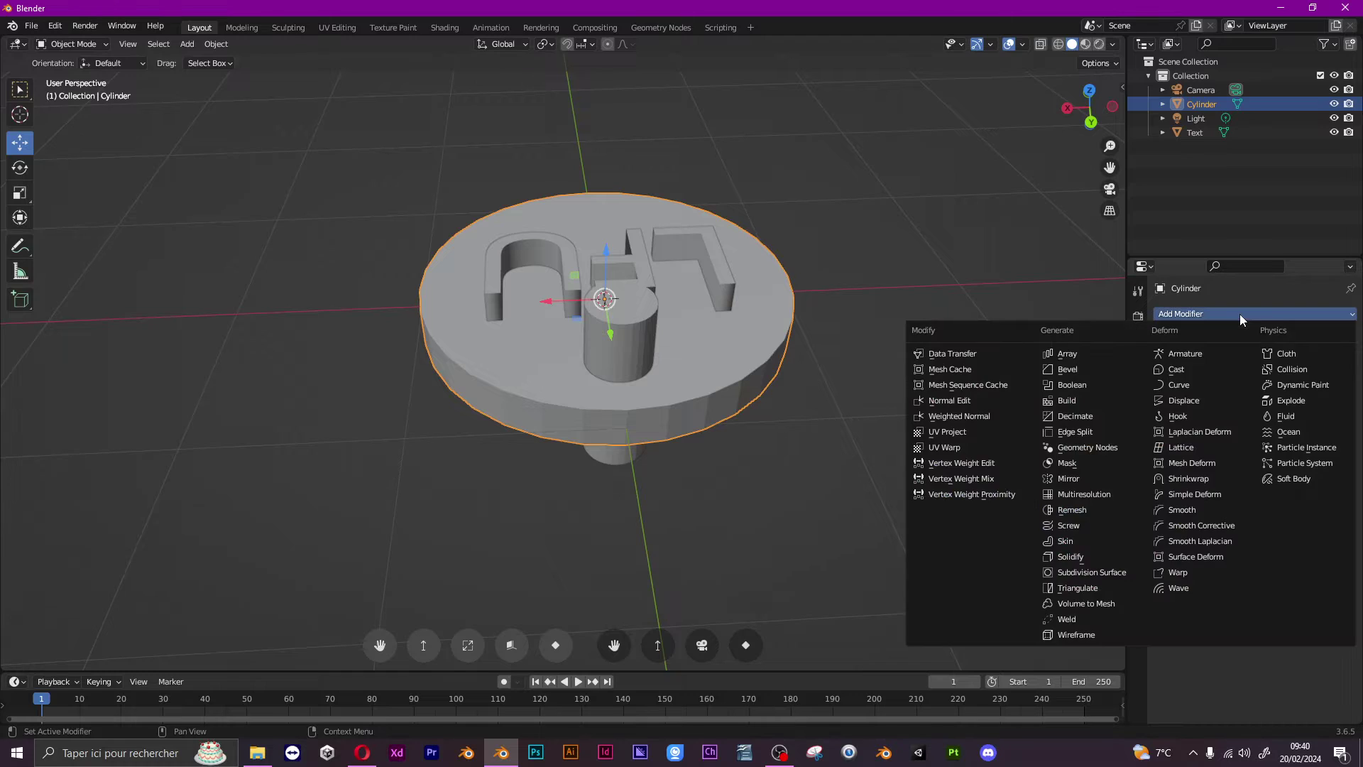
left_click(1087, 389)
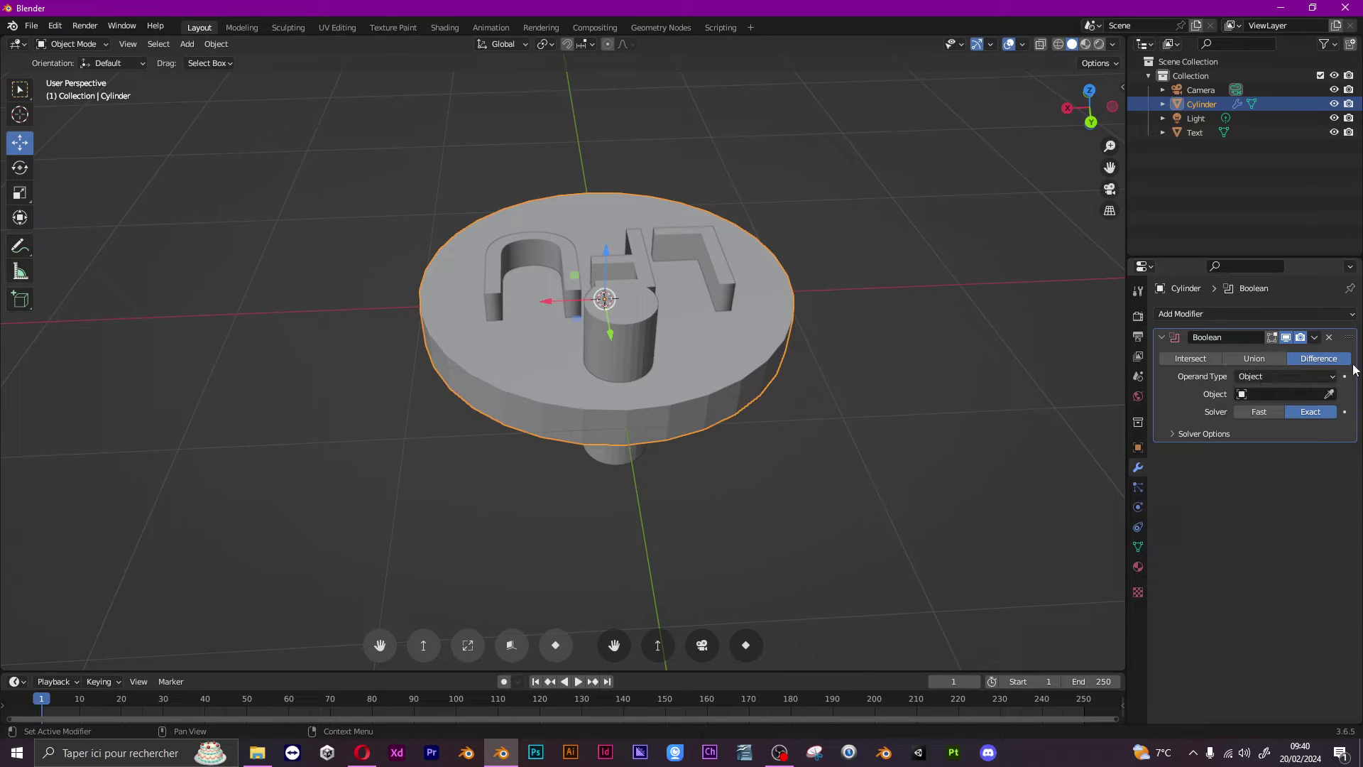
left_click(1330, 394)
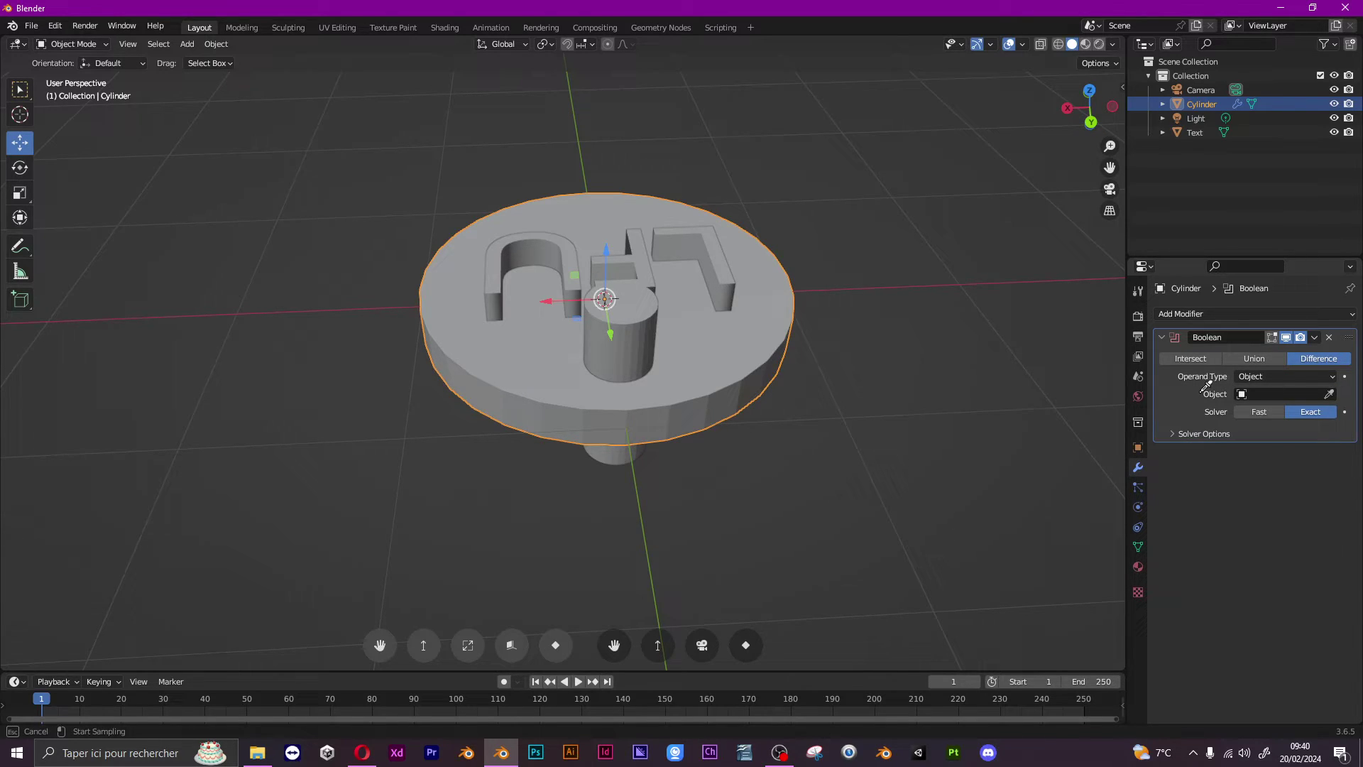
left_click(722, 250)
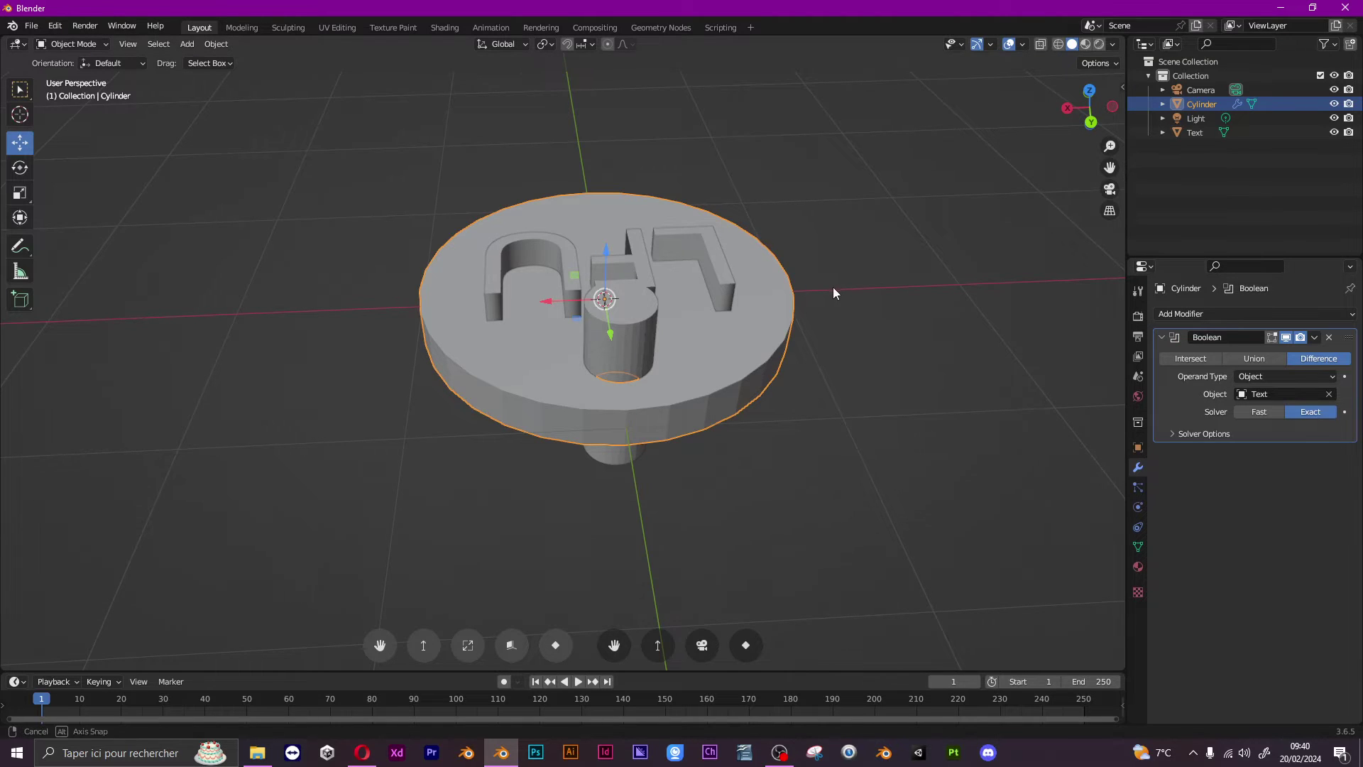
Clear the Boolean modifier's object and pick the text mesh again by its cylinder.
middle_click_drag(832, 287, 556, 244)
left_click(1329, 394)
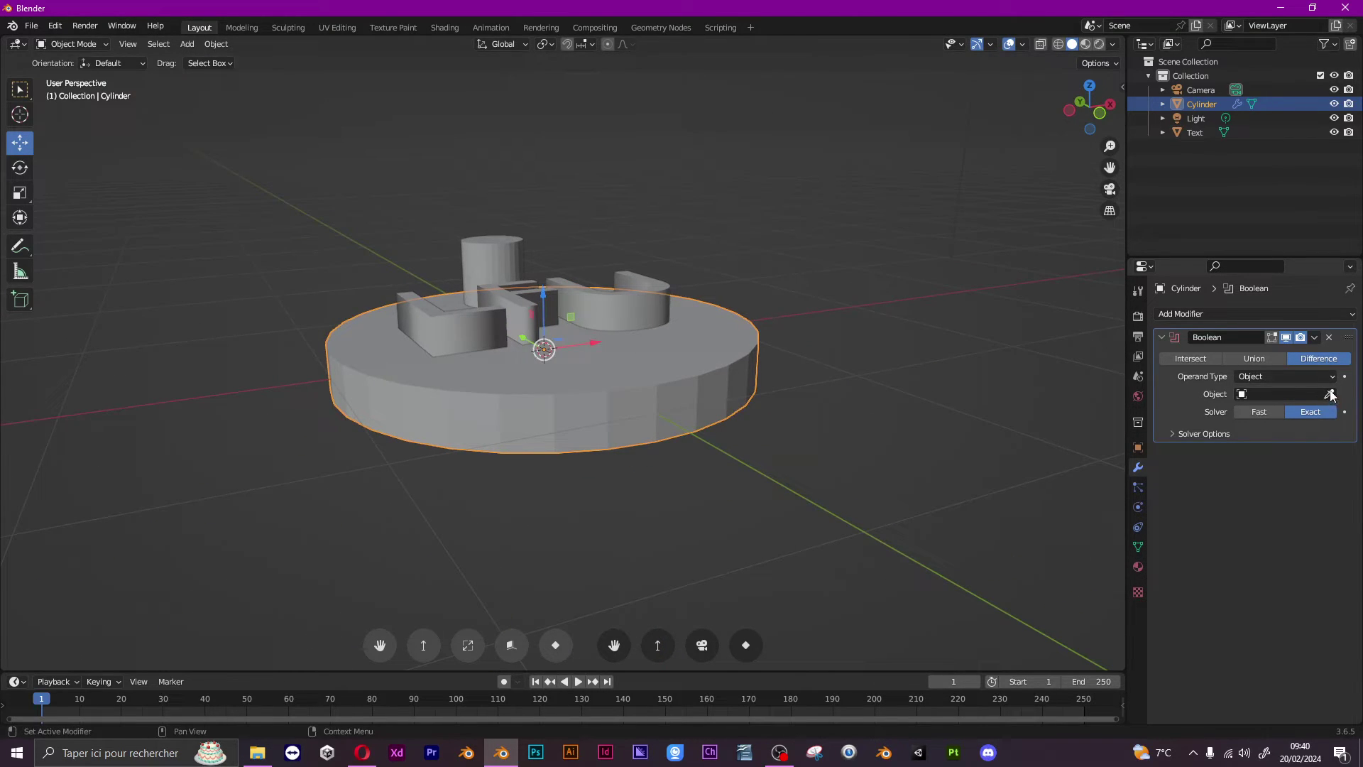
left_click(1330, 394)
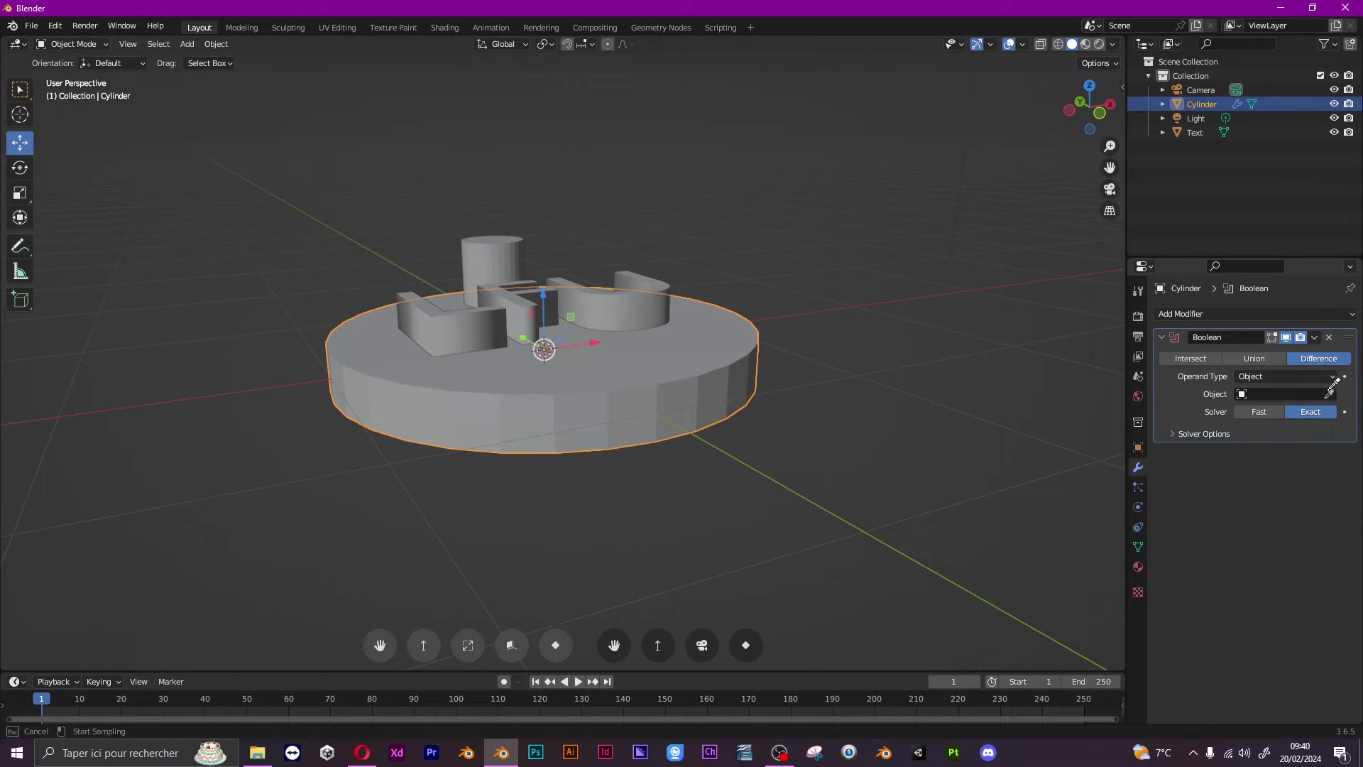
left_click(509, 248)
middle_click_drag(508, 250, 558, 294)
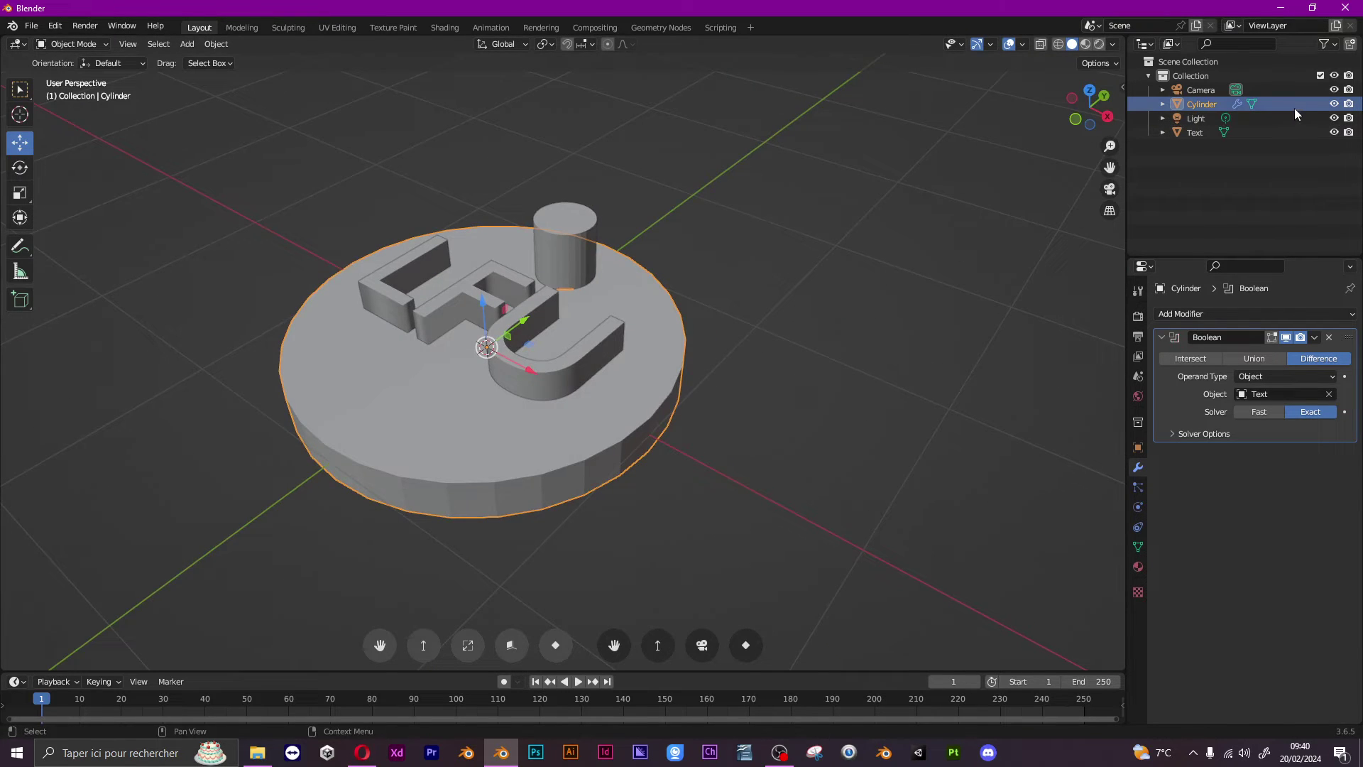
Hide the text object and inspect the engraved letters and the hole in the disc.
left_click(1333, 133)
middle_click_drag(781, 327, 657, 378)
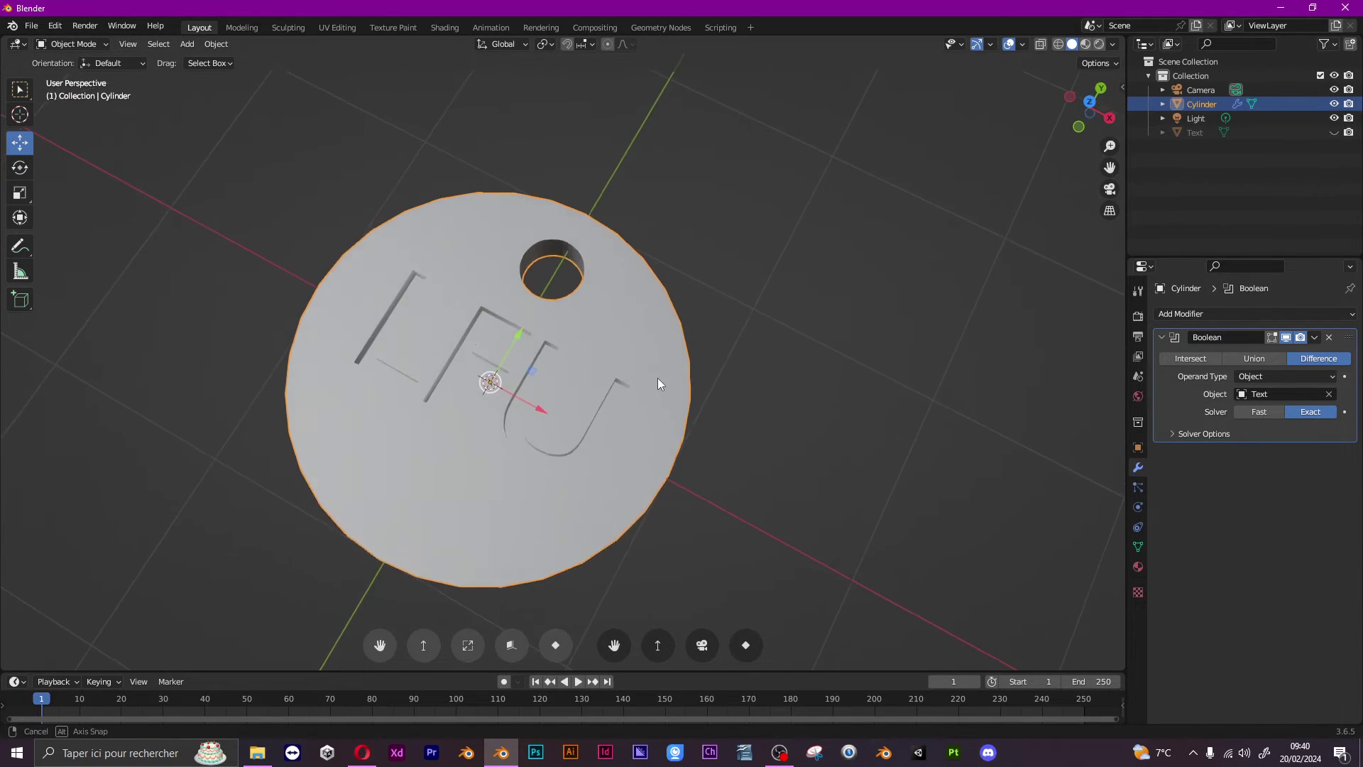
scroll(523, 403, "up", 3)
middle_click_drag(524, 403, 645, 299)
scroll(645, 299, "up", 2)
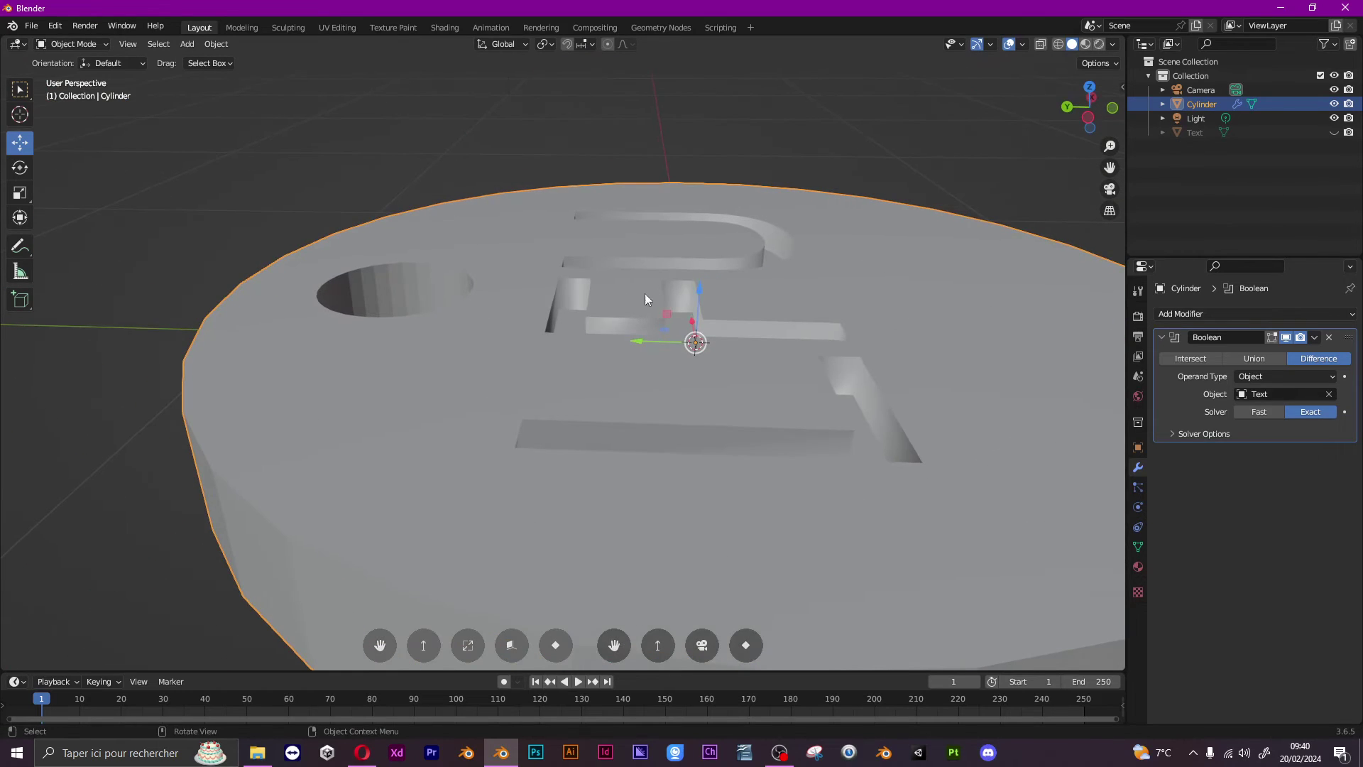
middle_click_drag(499, 452, 523, 505)
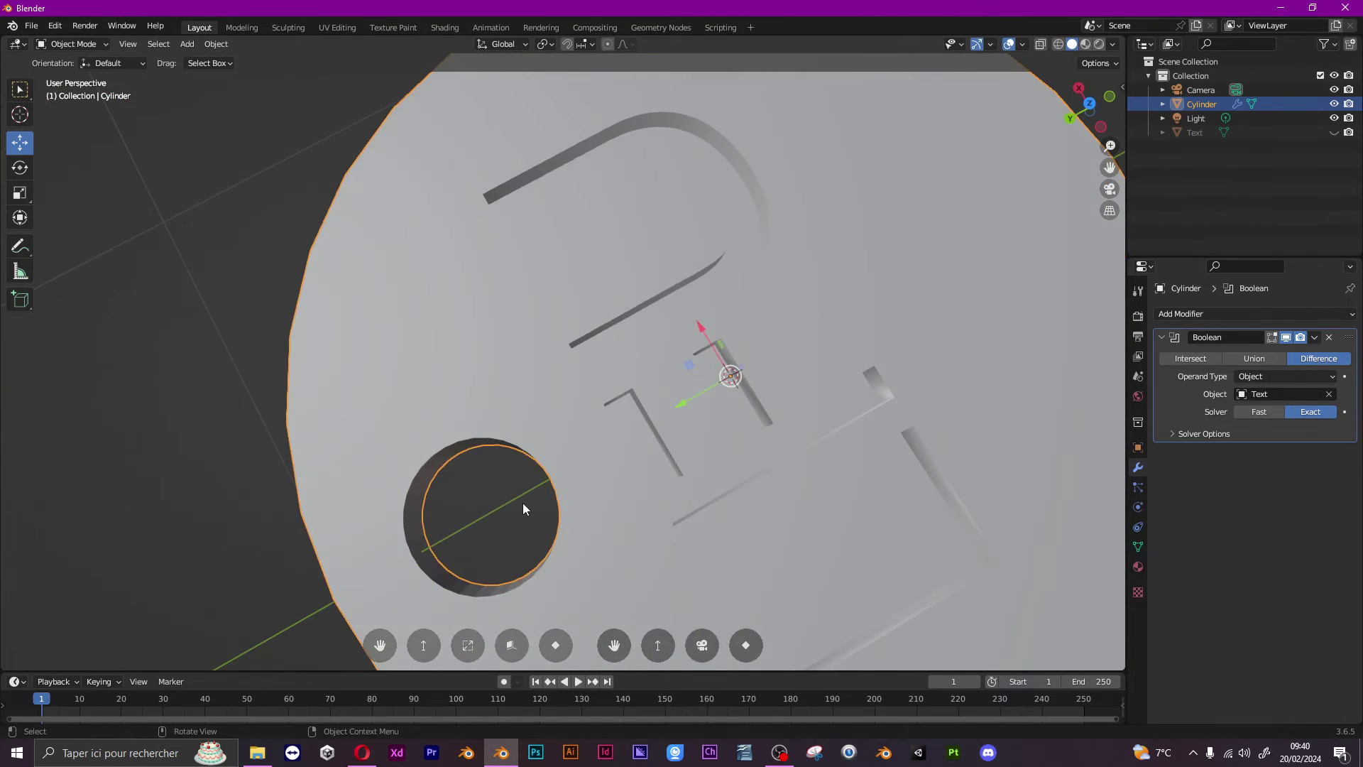
scroll(568, 482, "down", 5)
middle_click_drag(603, 487, 490, 394)
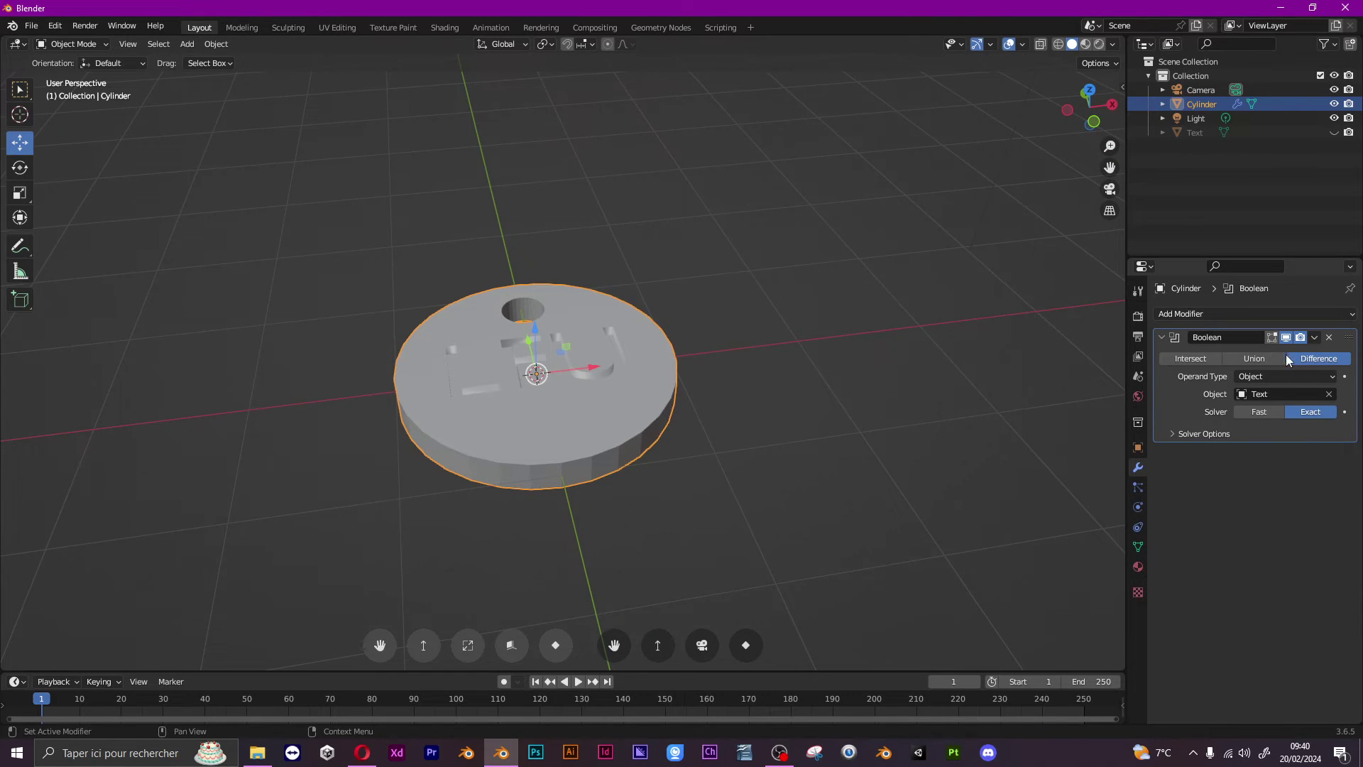
Try applying the disc's Boolean modifier and undo it.
key("ctrl")
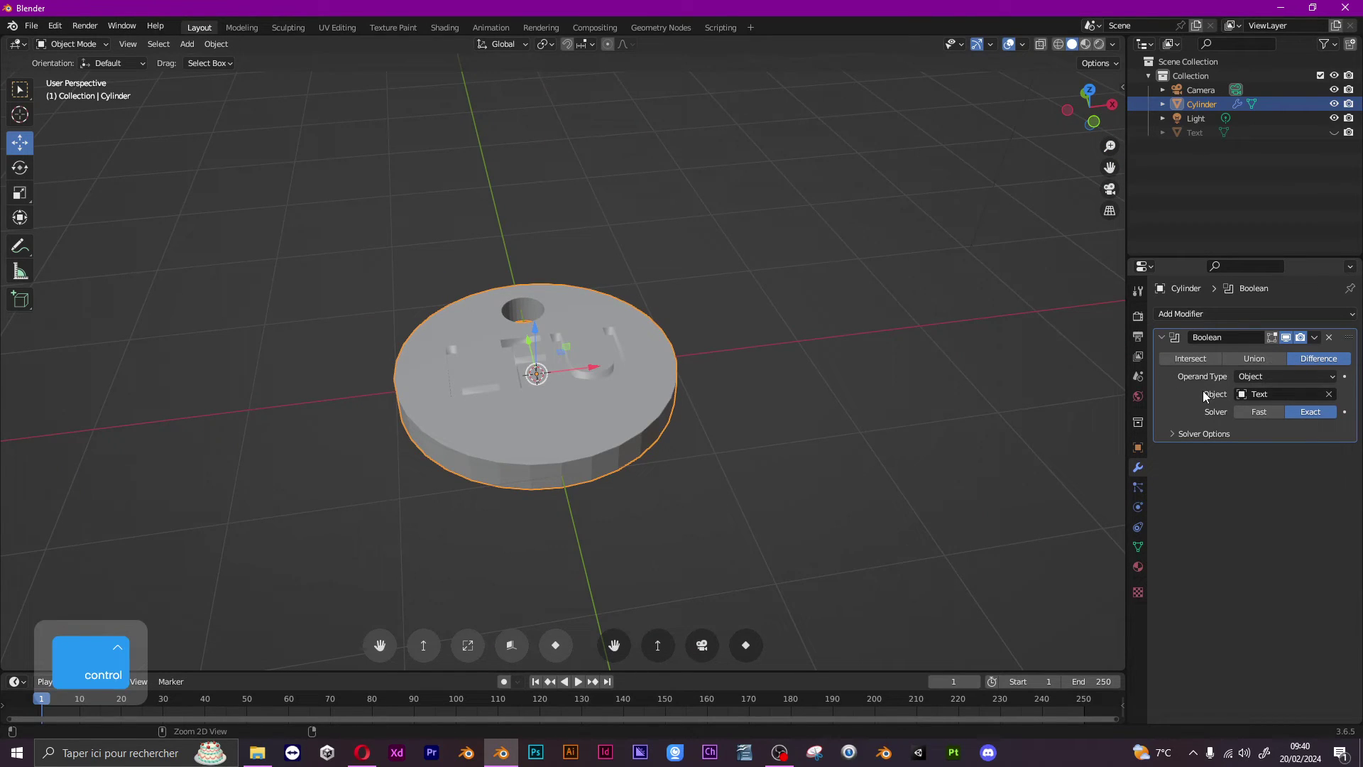
key("ctrl+a")
key("ctrl+z")
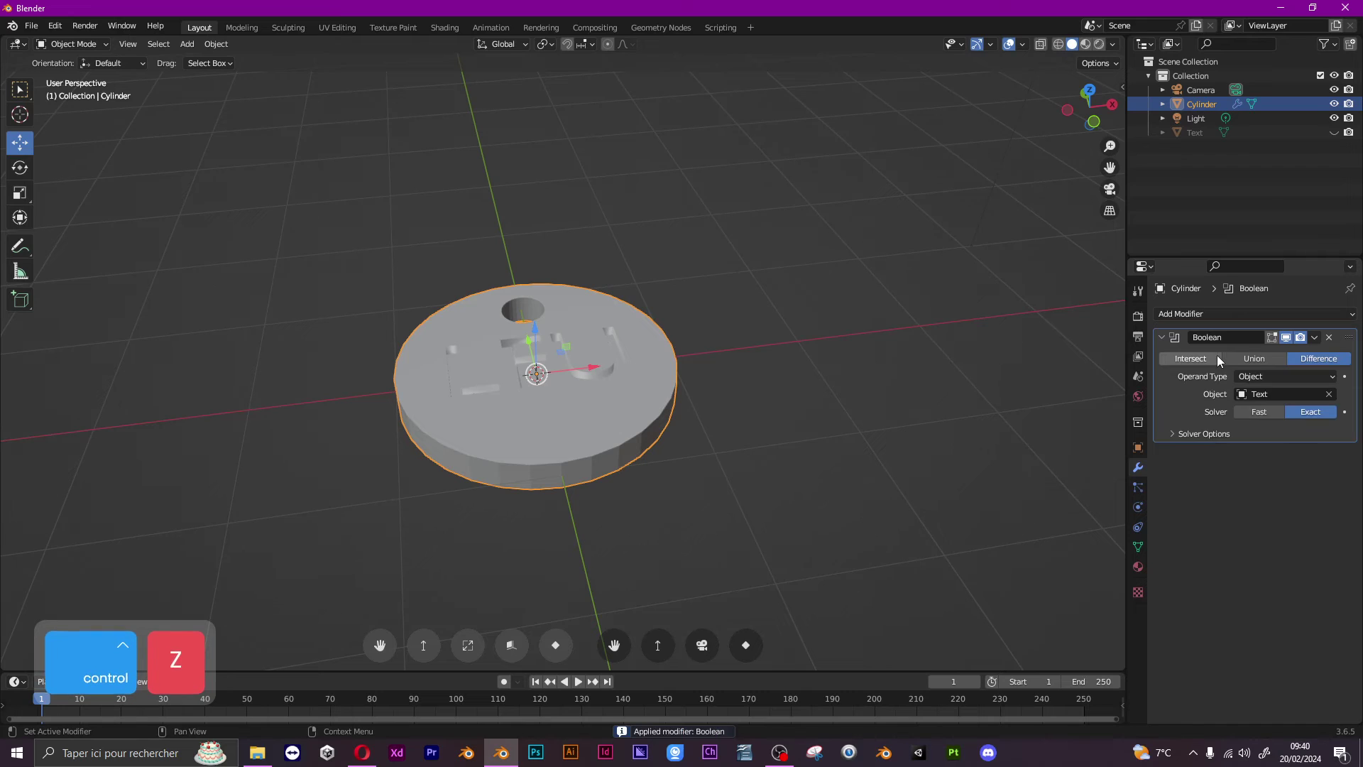
Apply the Boolean modifier on the disc permanently and delete the hidden text object.
left_click(1315, 337)
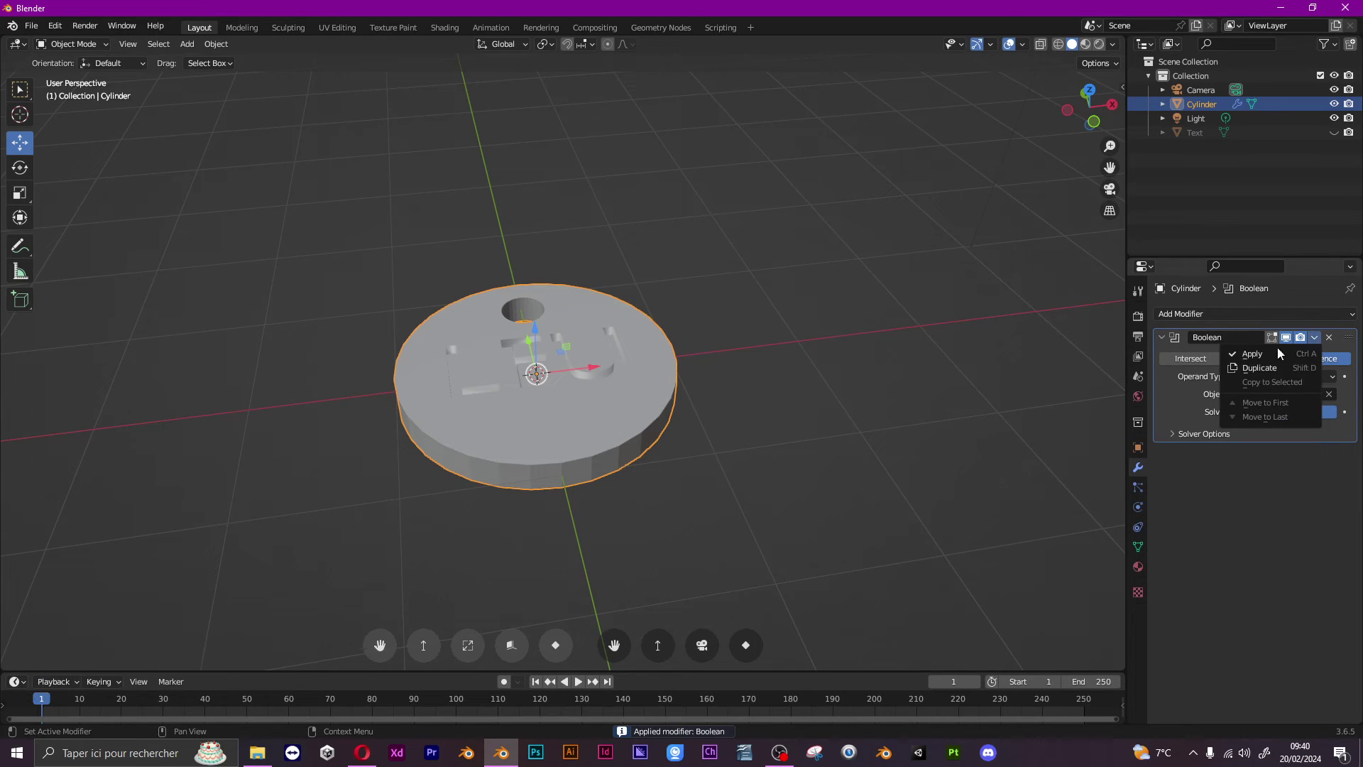
left_click(1249, 354)
middle_click_drag(638, 355, 703, 351)
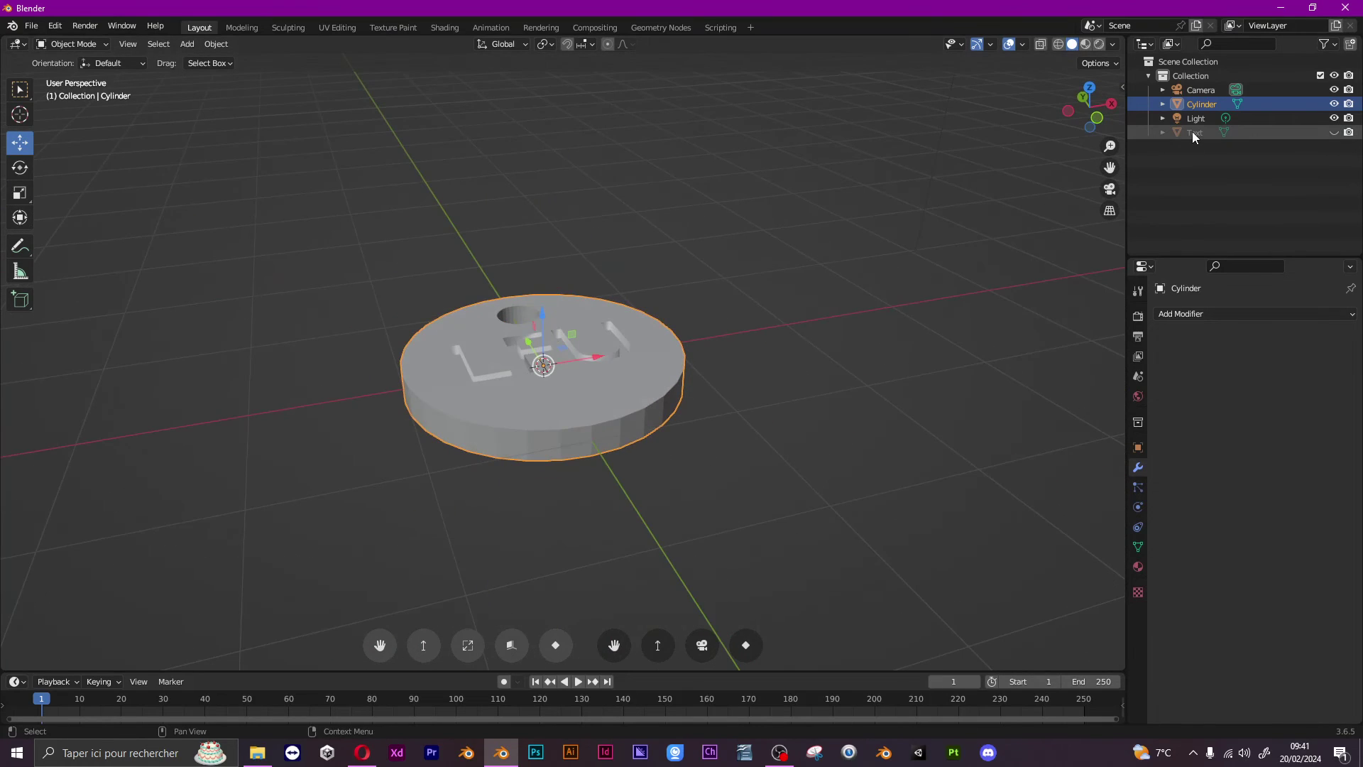
left_click(1191, 132)
key("Delete")
middle_click_drag(758, 277, 497, 304)
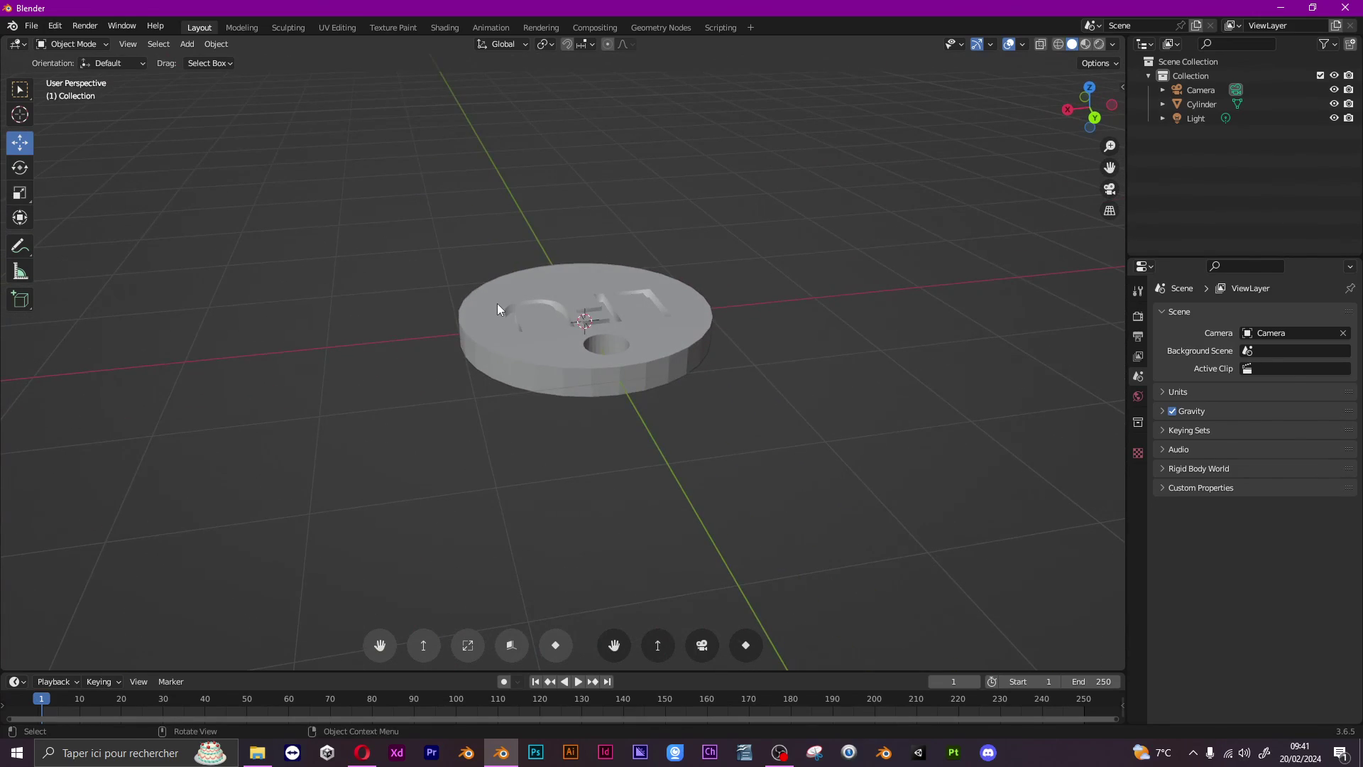